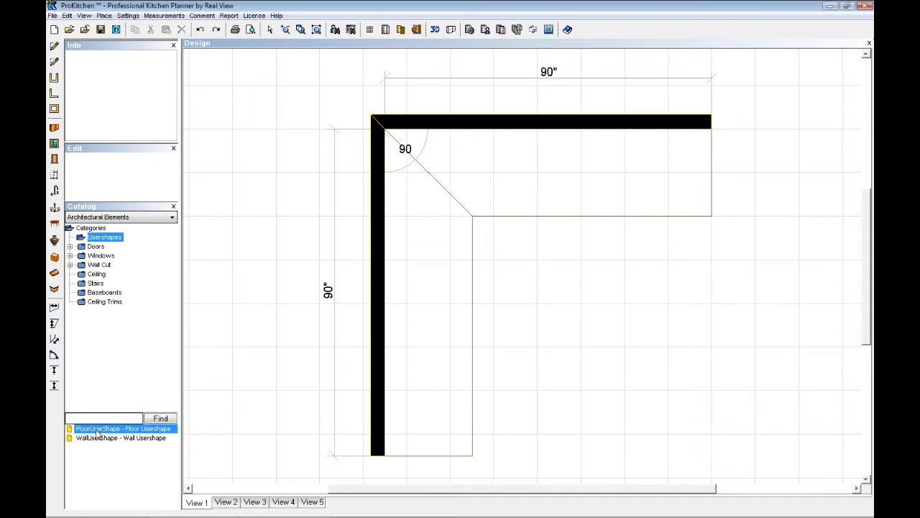
Place a floor usershape in the room and set its width and depth to 60" and its height to 96"
drag(97, 433, 524, 272)
double_click(573, 316)
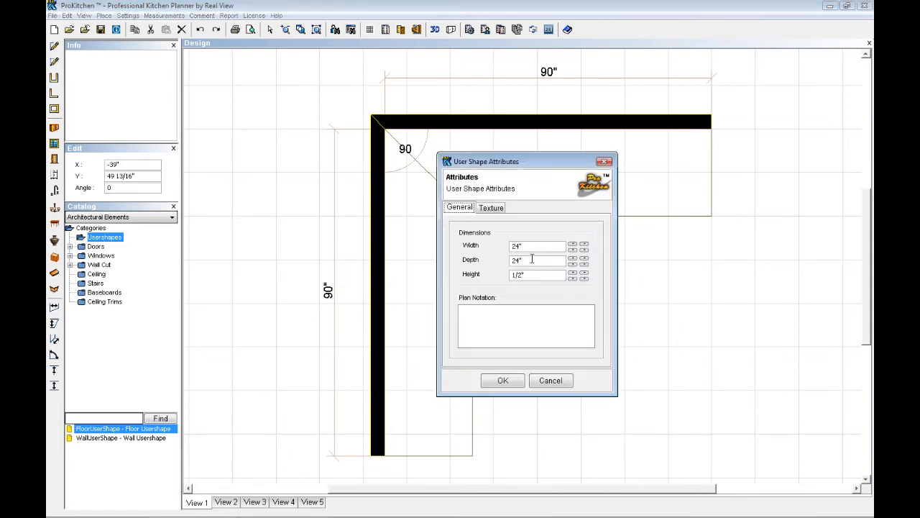
double_click(530, 245)
text(60)
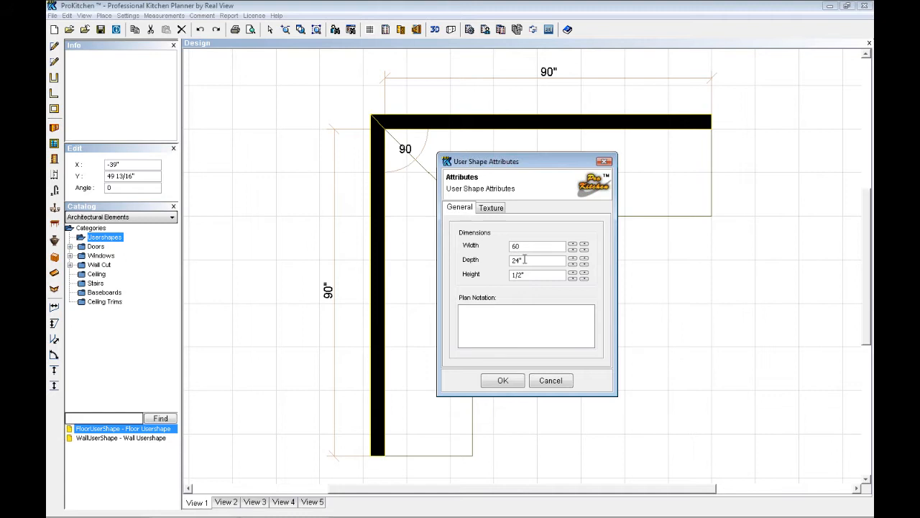
double_click(525, 260)
text(60)
double_click(528, 275)
text(9)
click(748, 402)
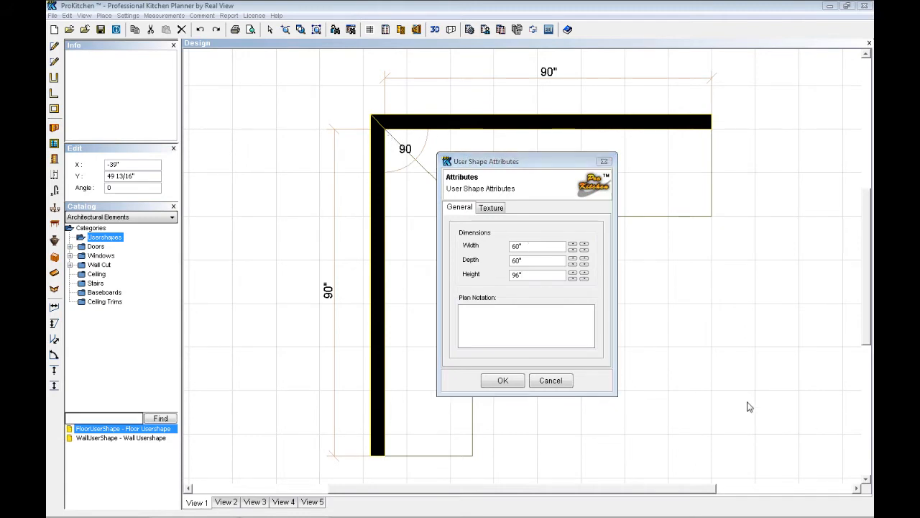
Give the usershape a non-wood texture using the olive Palette Green favorite paint color, and apply its attributes
click(491, 208)
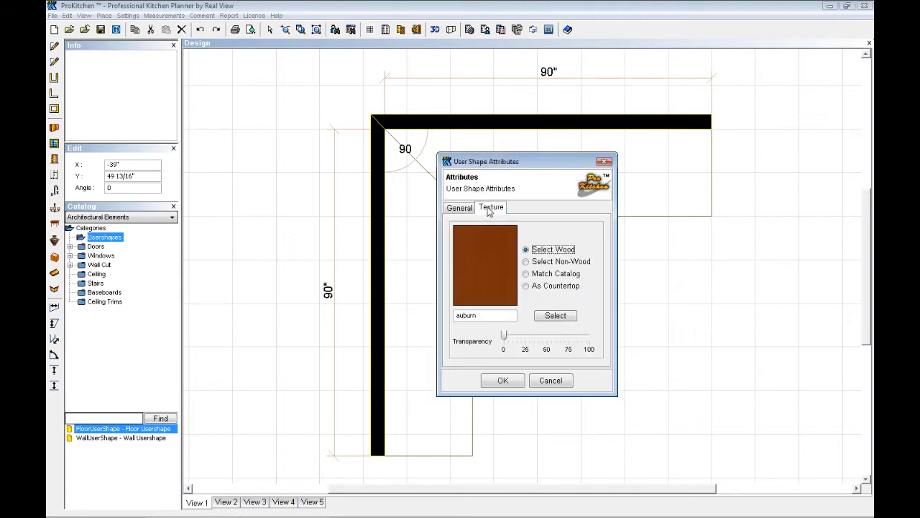
click(543, 252)
click(755, 402)
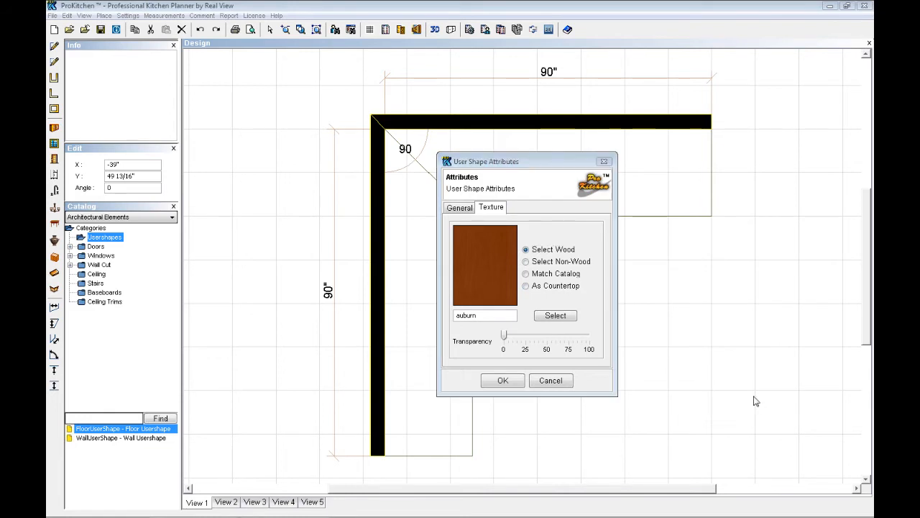
click(544, 265)
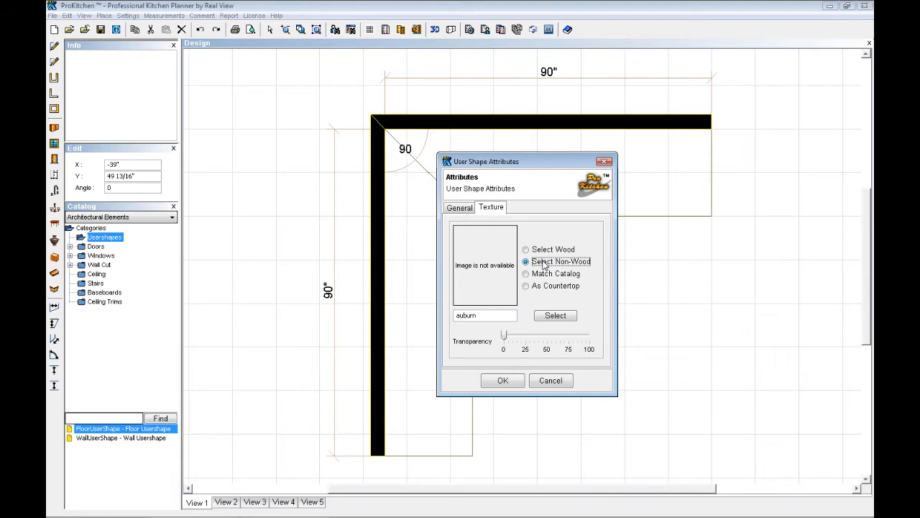
click(560, 318)
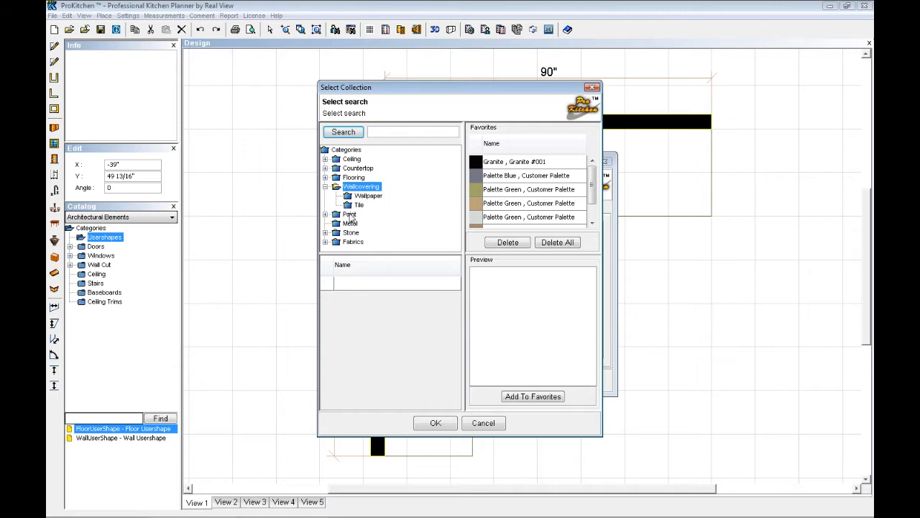
double_click(349, 214)
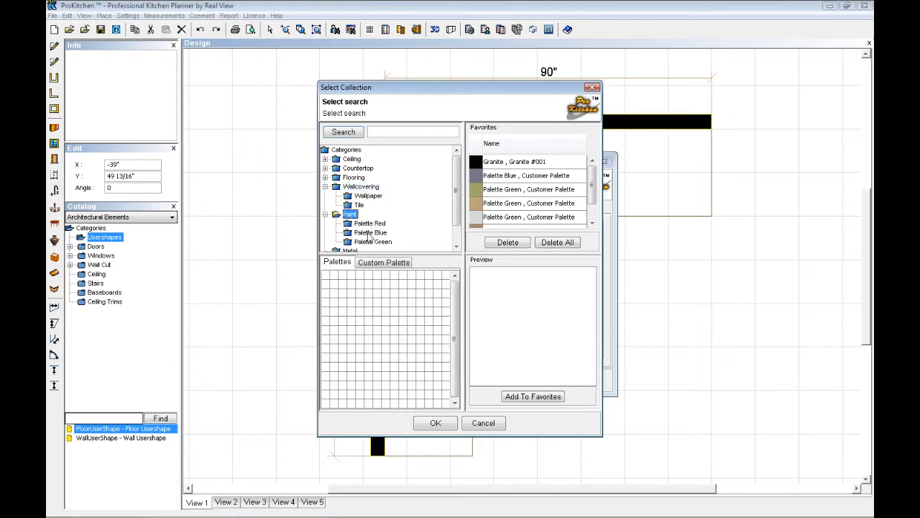
click(369, 224)
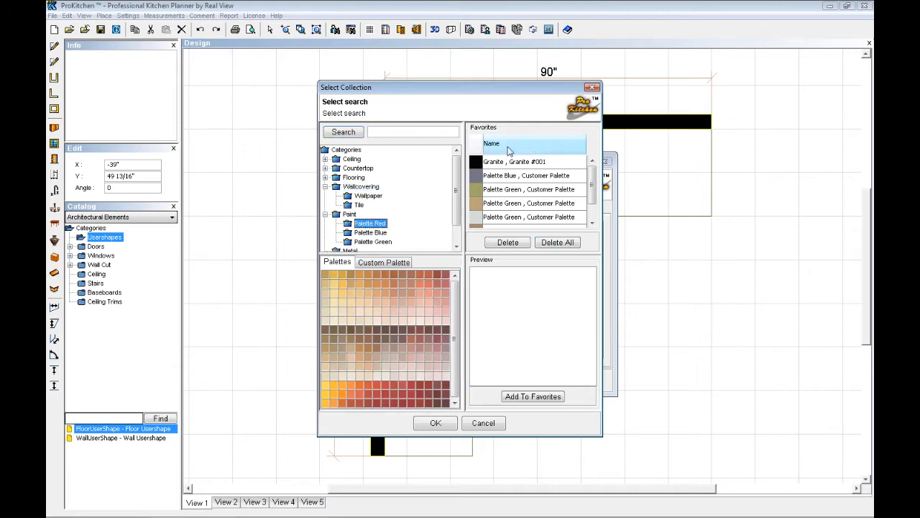
double_click(510, 191)
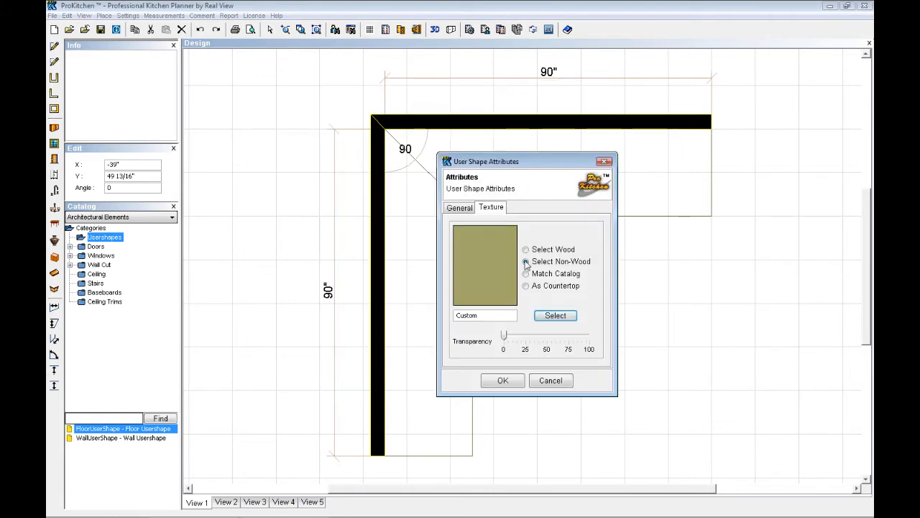
click(756, 401)
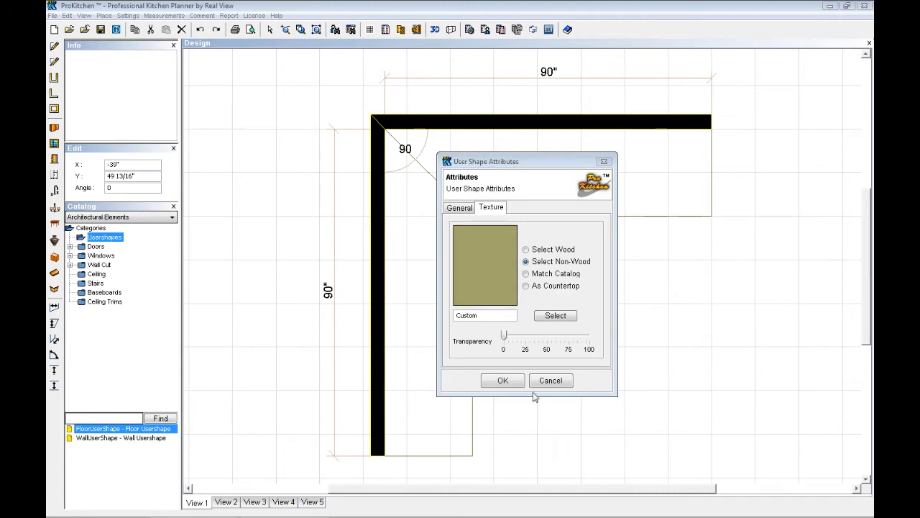
click(499, 382)
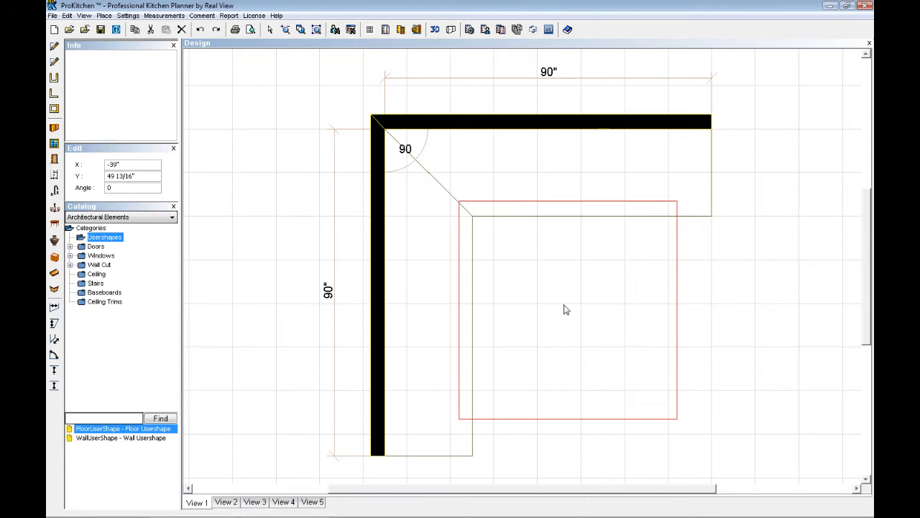
Move the 60" square floor usershape into the corner where the two walls meet
right_click(564, 309)
mouse_move(589, 327)
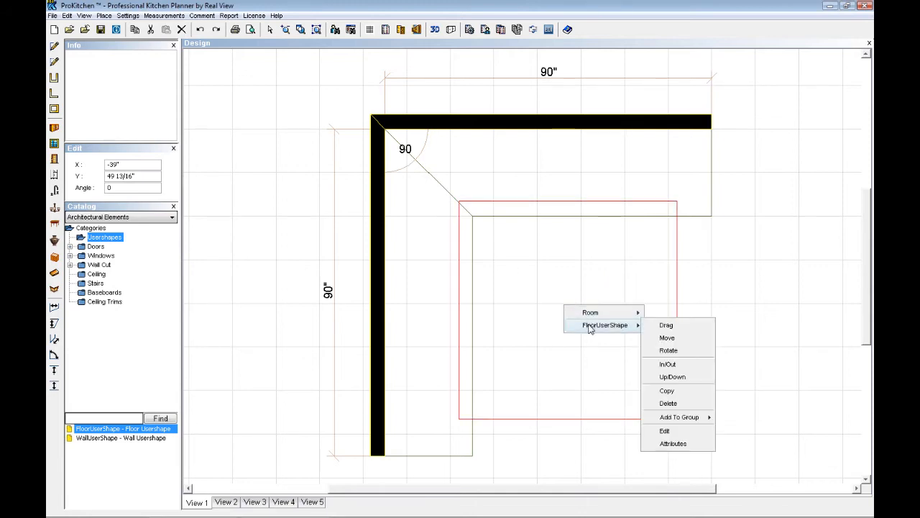
click(667, 337)
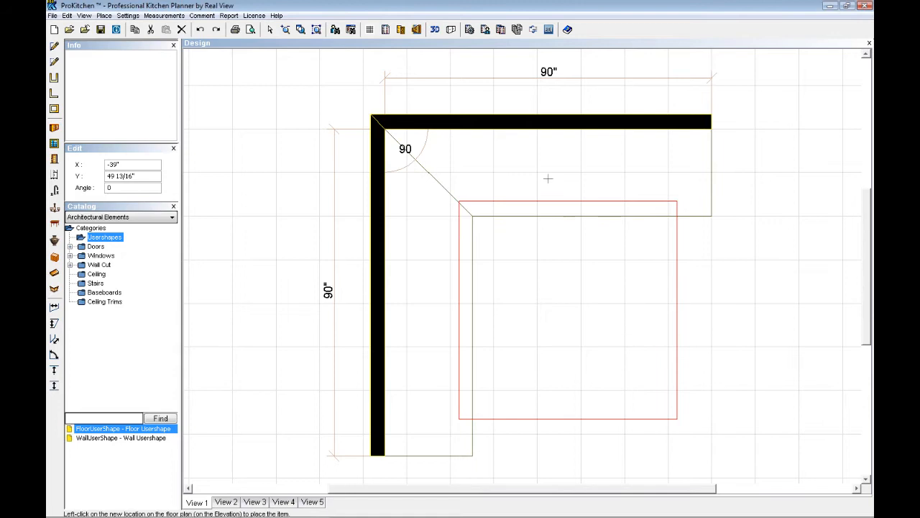
click(383, 191)
Edit the usershape's outline and delete its vertex opposite the wall corner to form a triangle
right_click(486, 245)
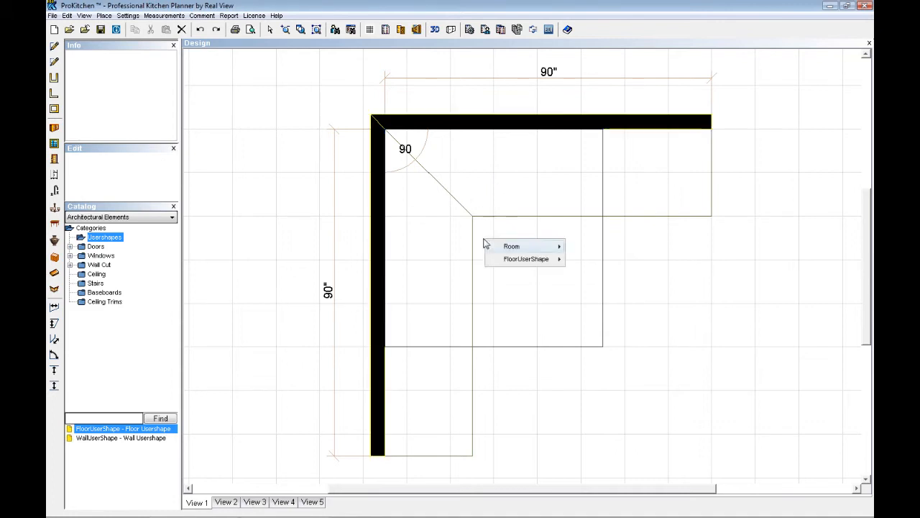
mouse_move(527, 259)
click(587, 365)
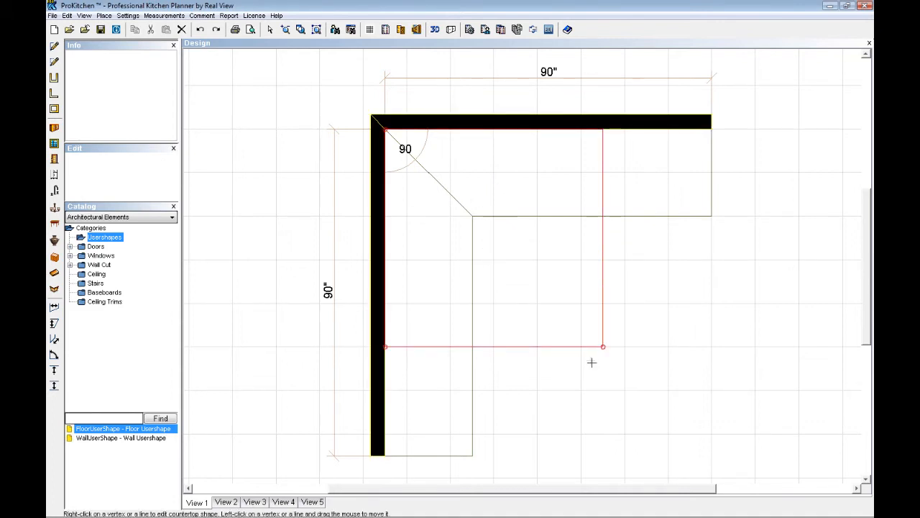
right_click(603, 347)
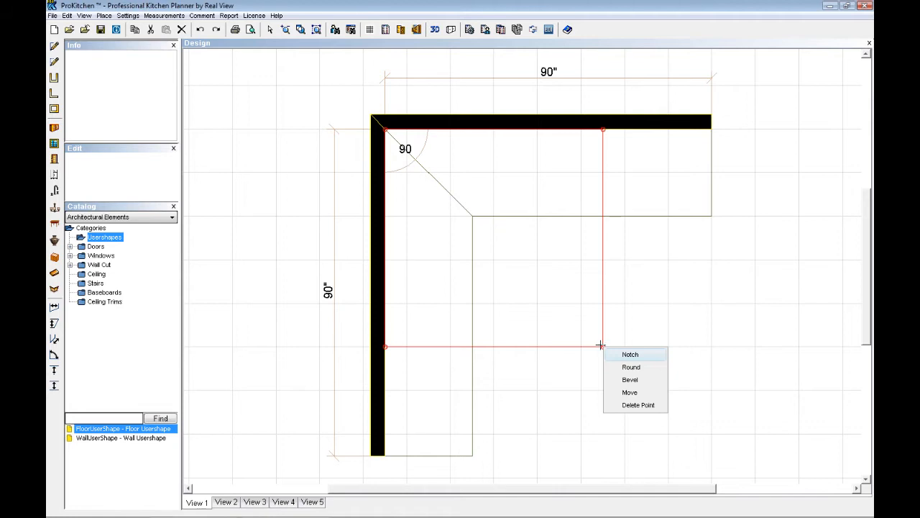
click(639, 405)
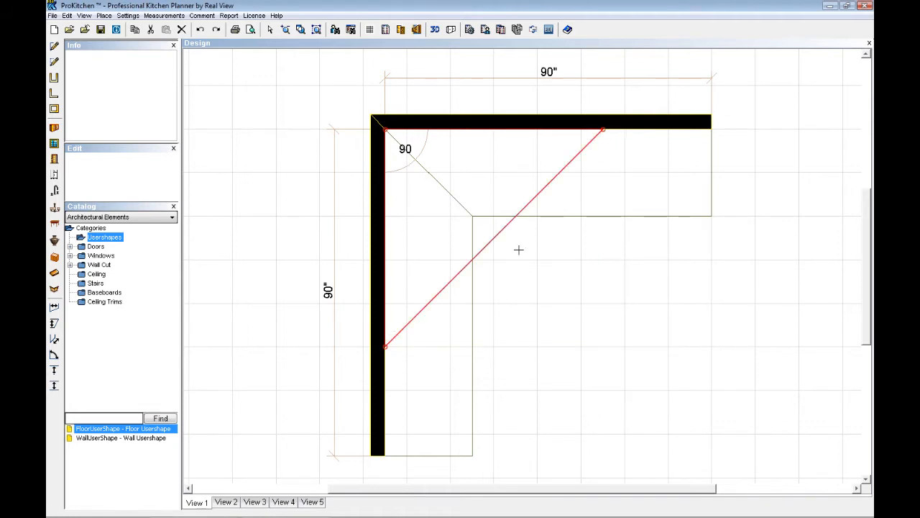
Turn the triangle's diagonal edge into a radius end about 17 7/8" deep toward the corner, and inspect the curved wall in 3D
right_click(493, 239)
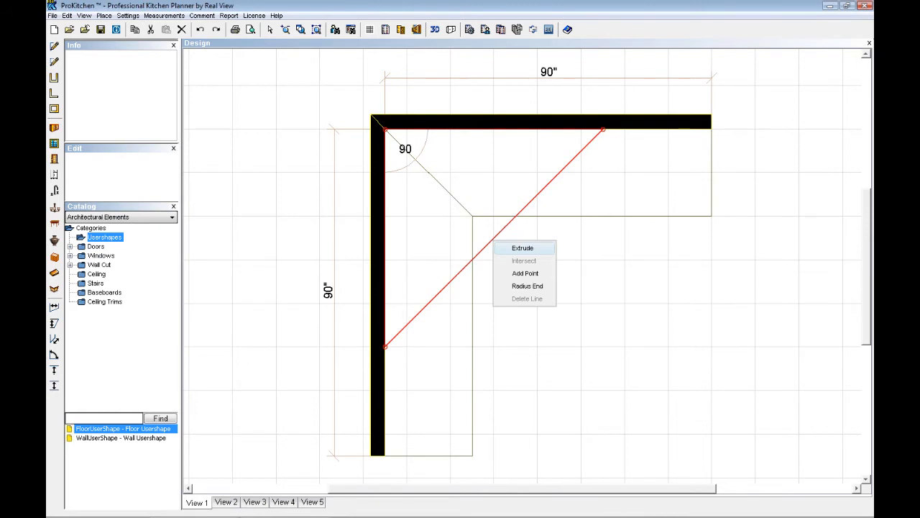
click(523, 284)
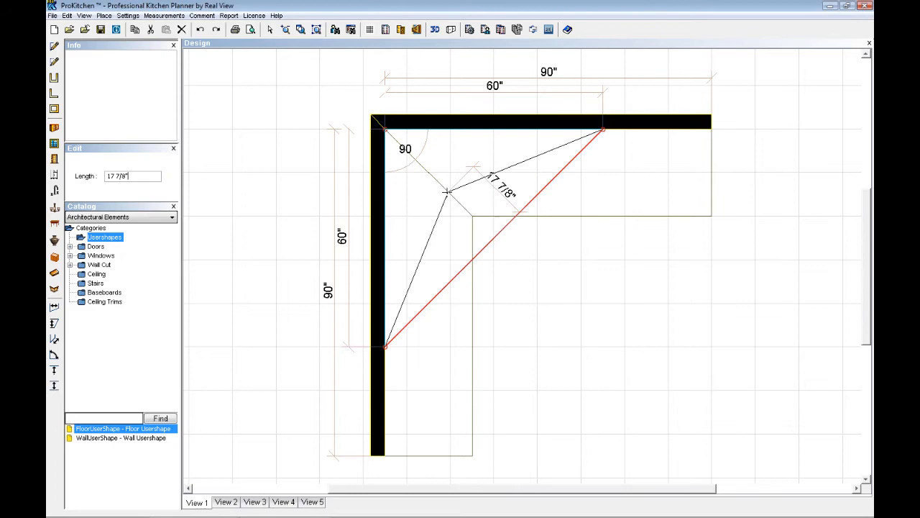
click(446, 191)
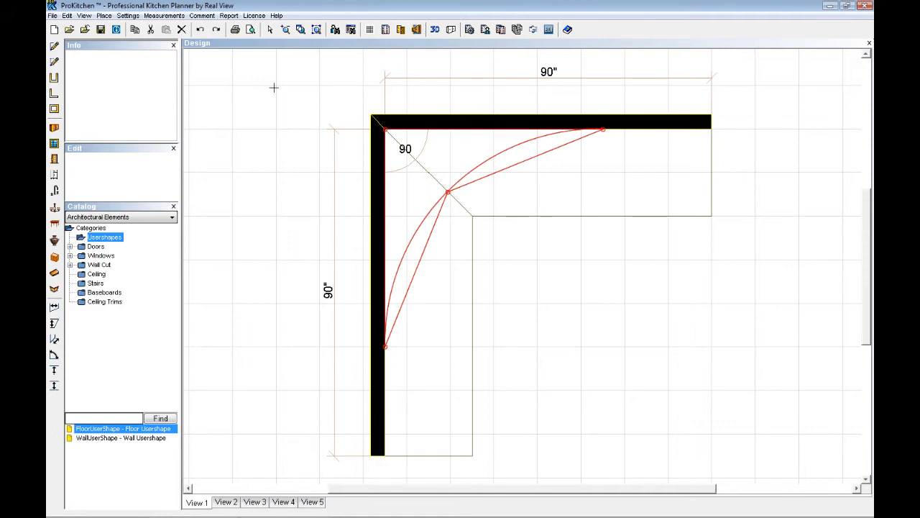
click(270, 30)
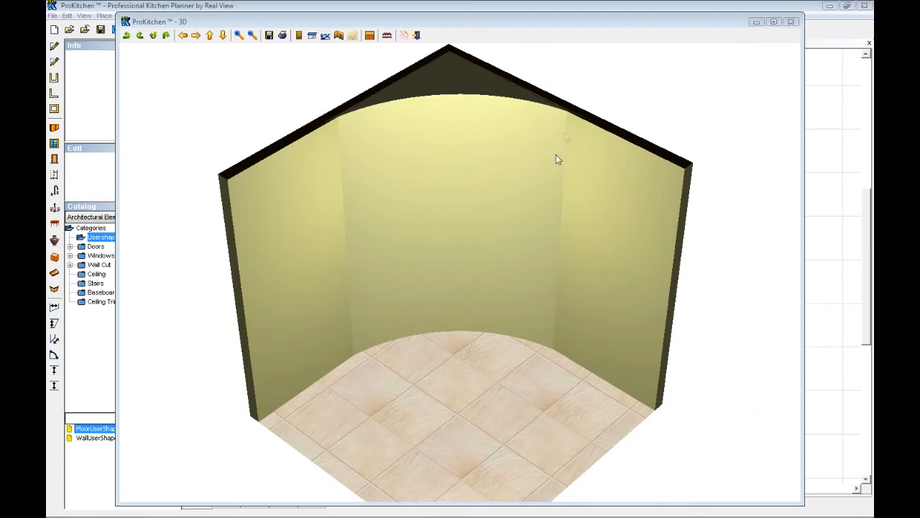
drag(456, 107, 448, 219)
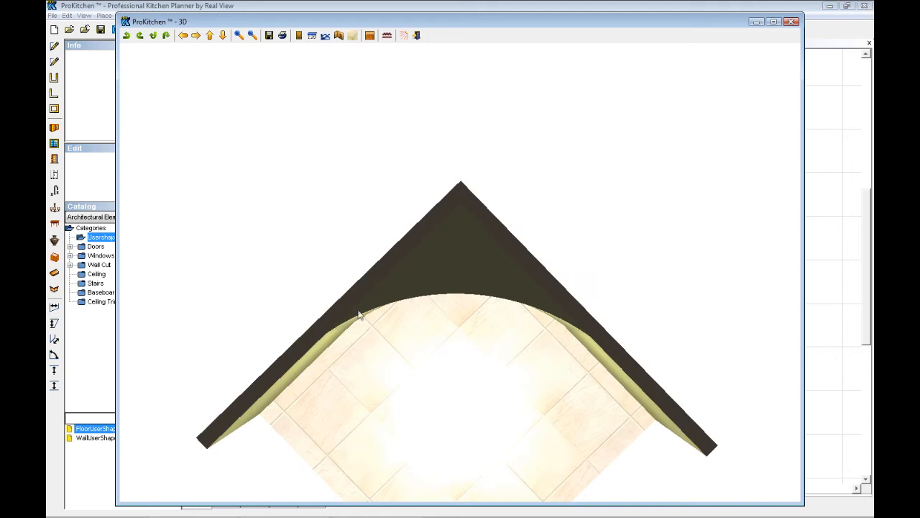
drag(462, 339, 462, 195)
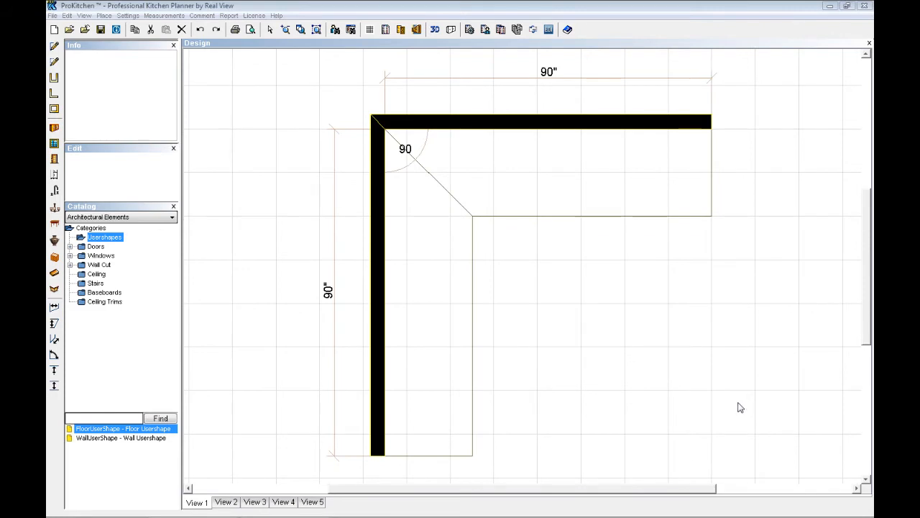
Place a 24" square floor usershape in the corner where the two walls meet
click(103, 431)
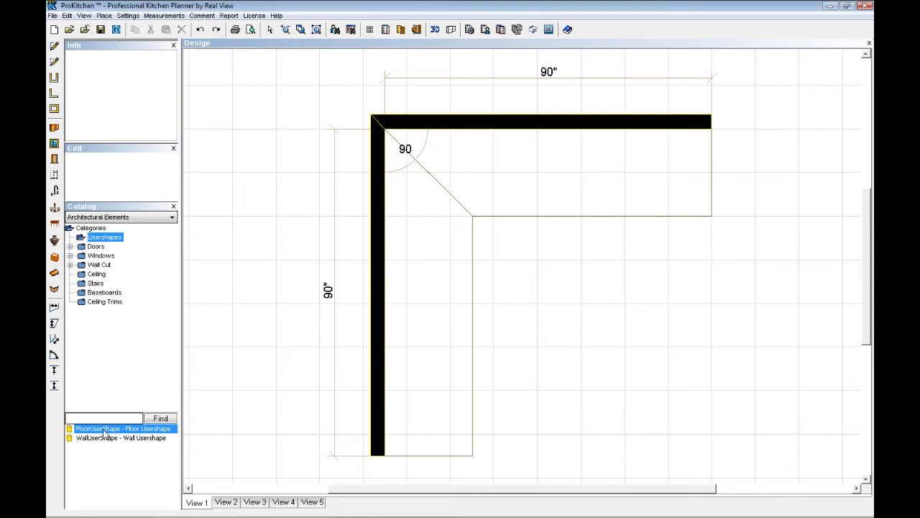
click(534, 175)
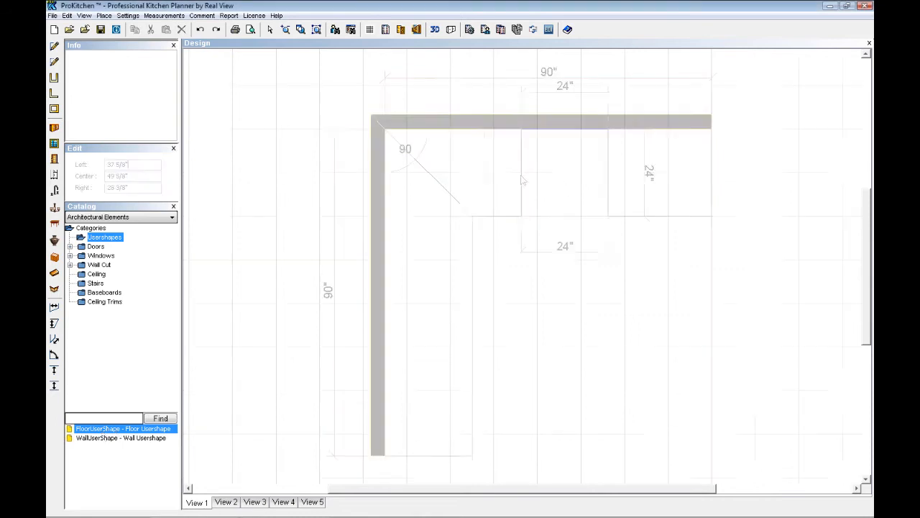
click(385, 187)
Edit the 24" usershape's outline and stretch its side edge to the far end of the horizontal wall
right_click(431, 173)
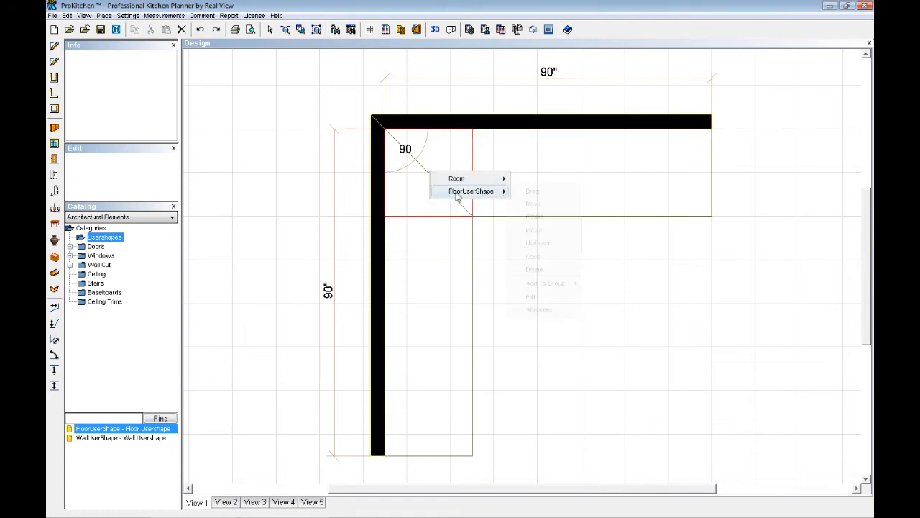
mouse_move(455, 194)
click(532, 296)
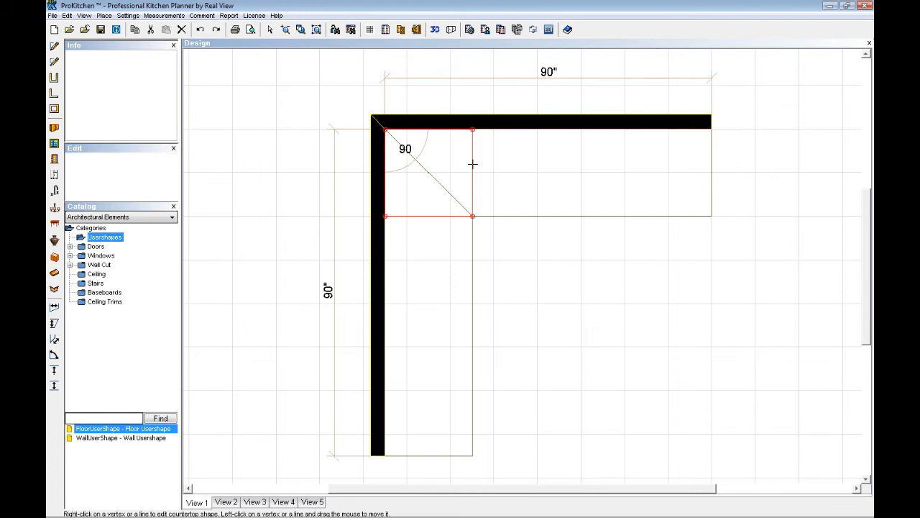
drag(472, 164, 712, 163)
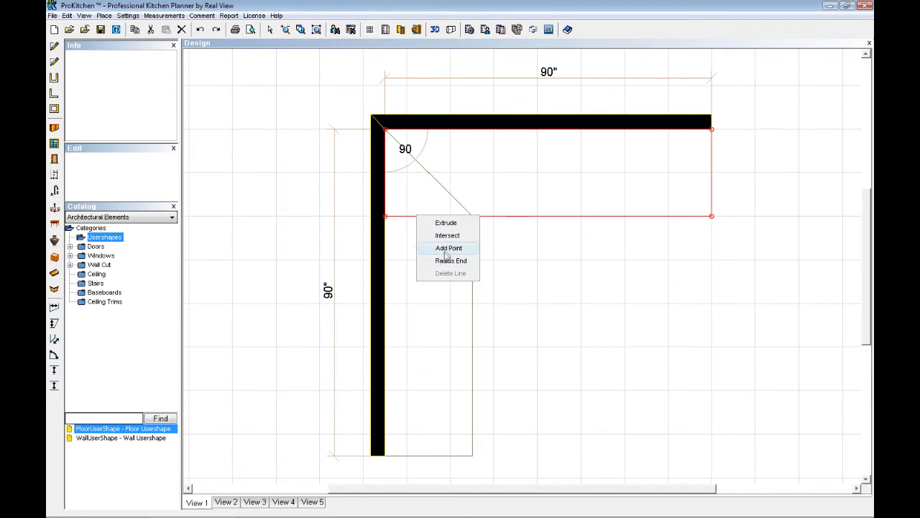
Add a point on the front edge at the inside corner and extend the segment beside it to the vertical wall's end, forming an L
click(452, 248)
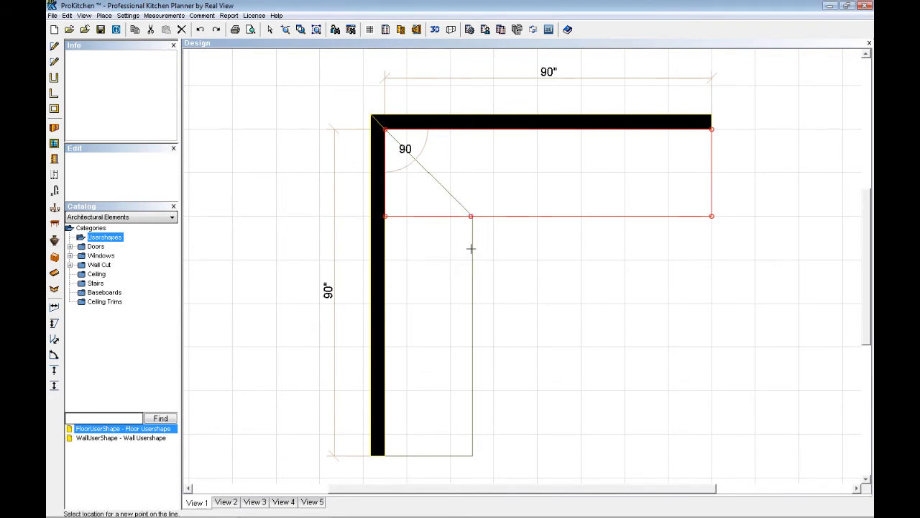
right_click(432, 215)
click(454, 249)
click(424, 216)
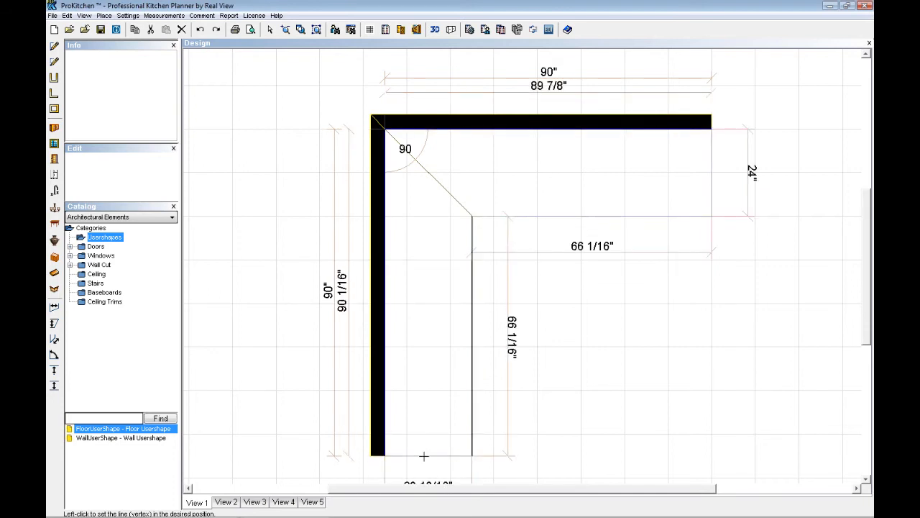
click(424, 456)
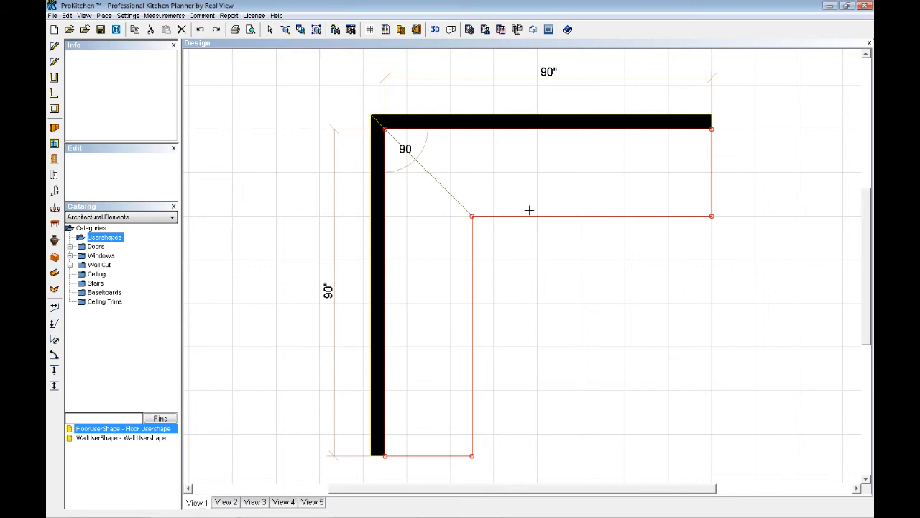
click(270, 30)
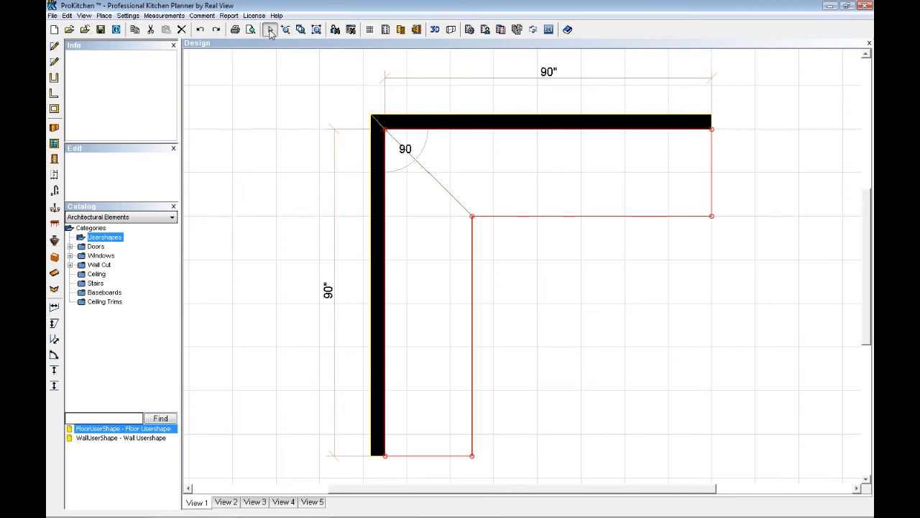
Raise the L-shaped floor usershape so that its bottom sits 84" above the floor
right_click(537, 175)
mouse_move(563, 200)
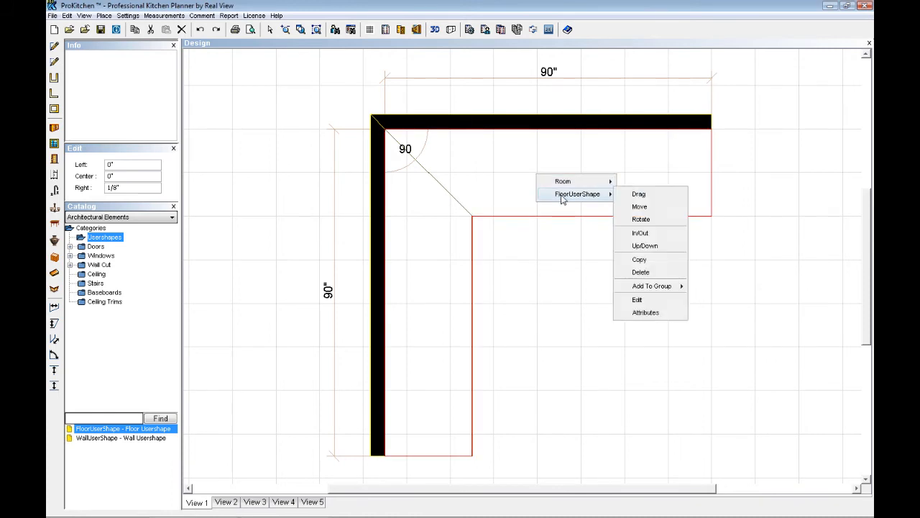
click(649, 248)
drag(136, 170, 101, 171)
double_click(113, 182)
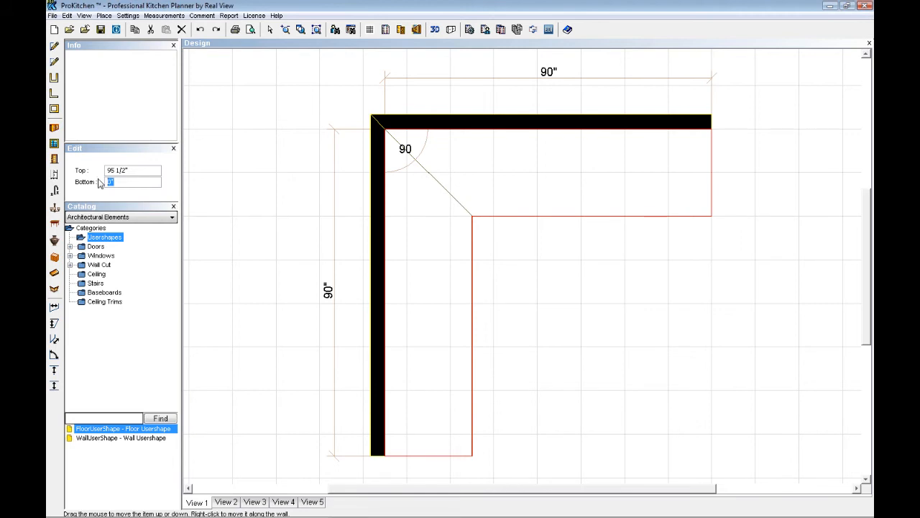
text(84)
key(Return)
click(500, 187)
Set the height of the L-shaped usershape to 12" in its attributes
double_click(553, 180)
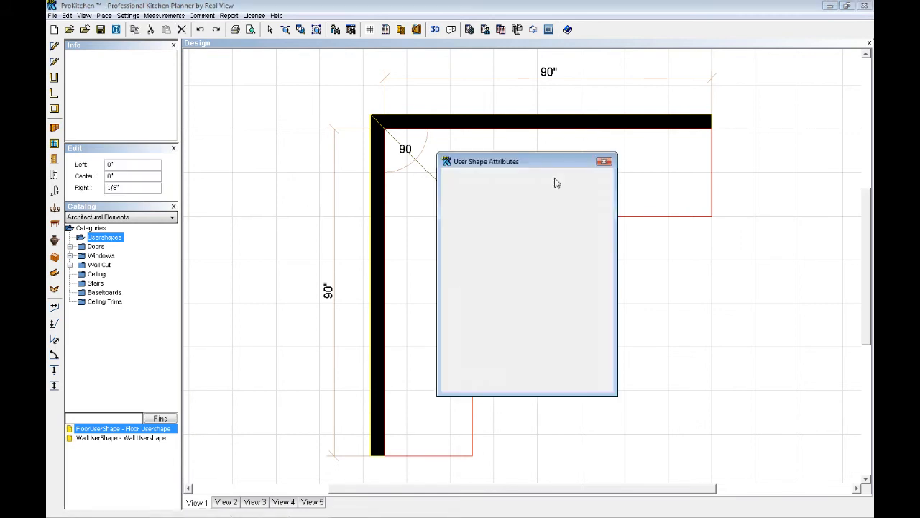
double_click(529, 275)
text(12")
Give the L-shaped usershape the olive Palette Green non-wood texture from the favorites and inspect it in 3D from above and below
click(492, 209)
click(547, 263)
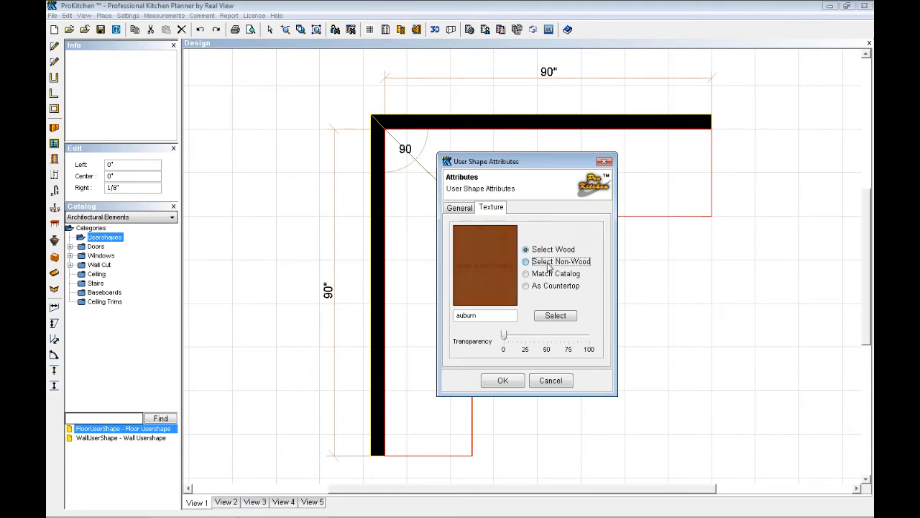
click(555, 317)
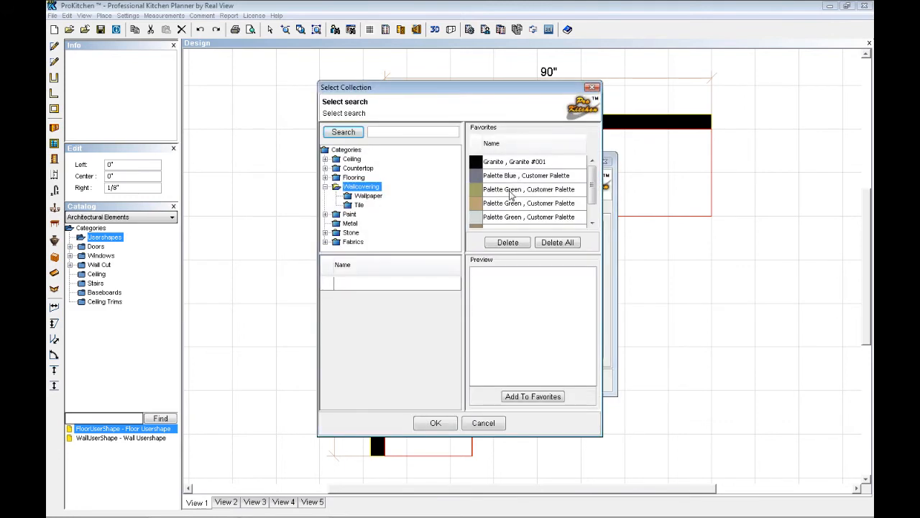
double_click(511, 195)
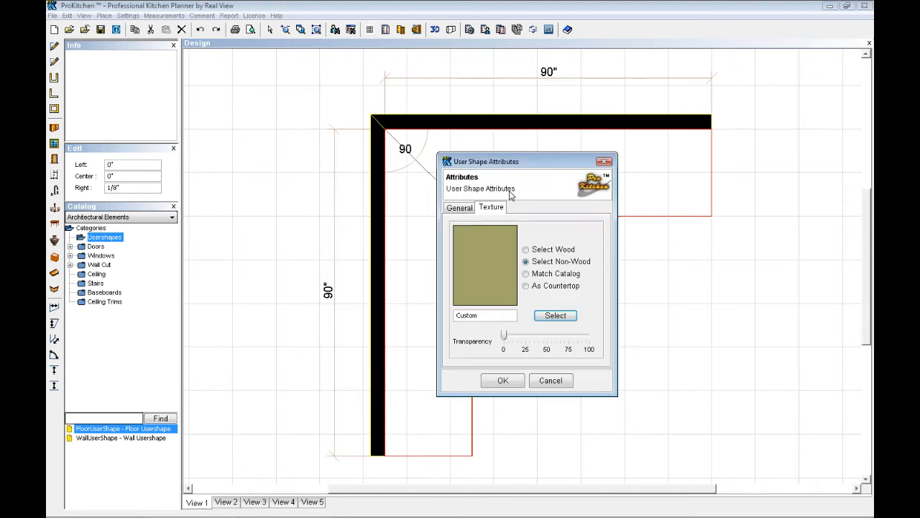
click(502, 380)
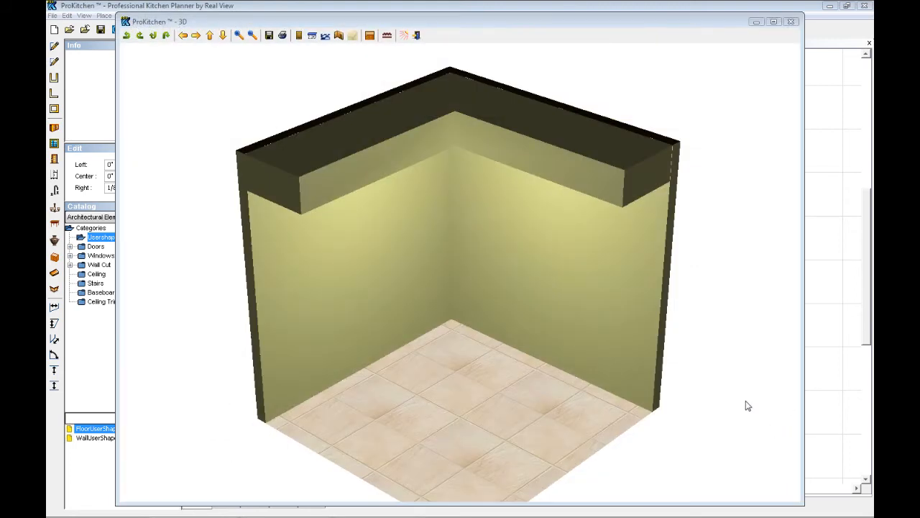
drag(479, 360, 581, 177)
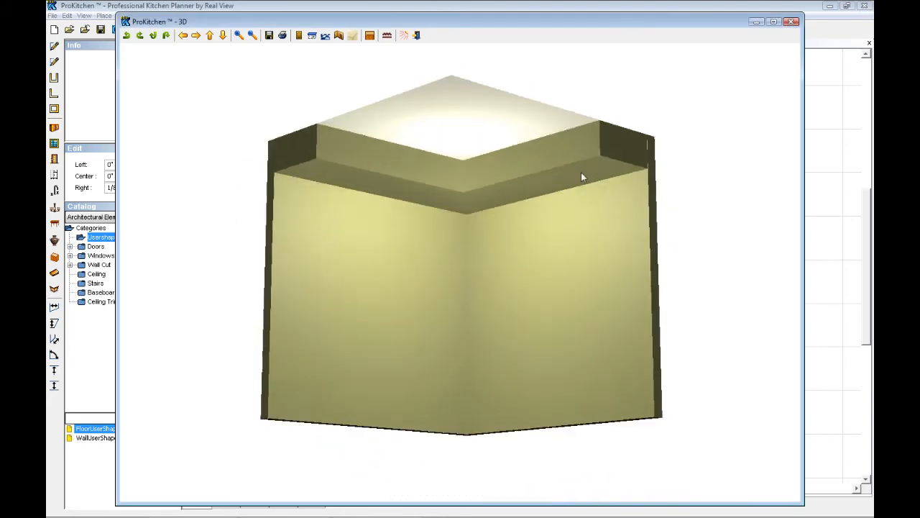
drag(455, 171, 455, 306)
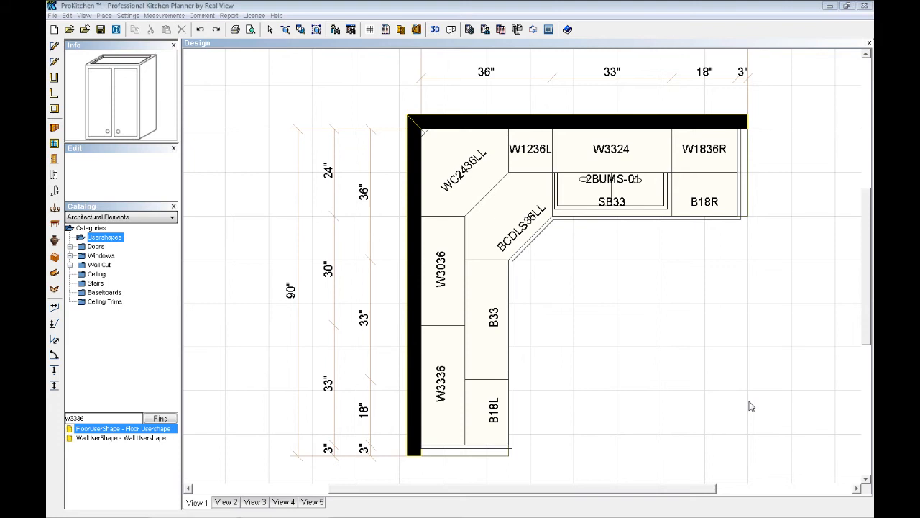
Create elevations of the horizontal wall and the vertical wall in the kitchen plan with cabinets
click(574, 125)
click(416, 30)
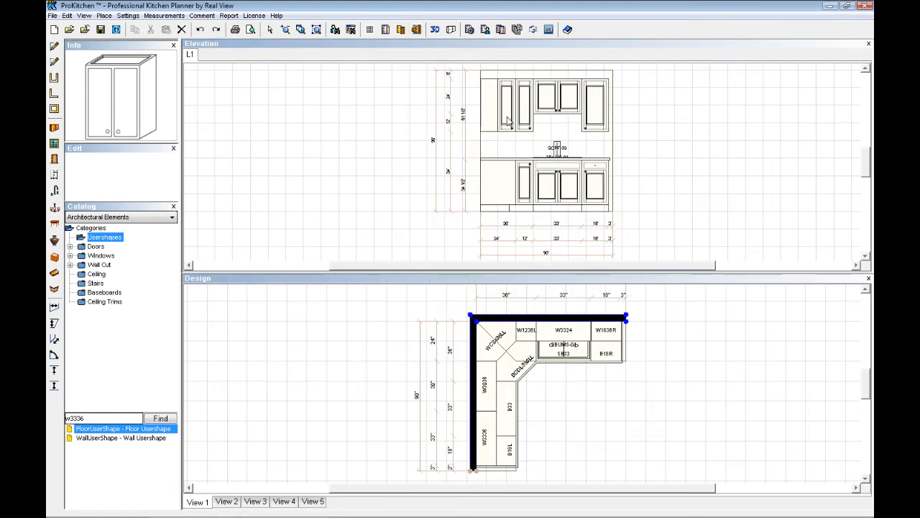
click(474, 412)
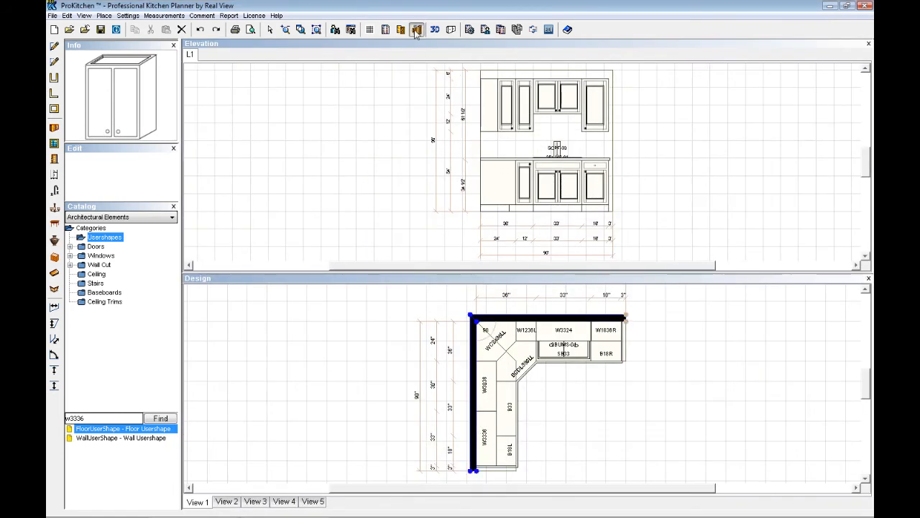
click(416, 30)
Show elevation L1 and place a wall usershape above the countertop at the wall corner
click(190, 55)
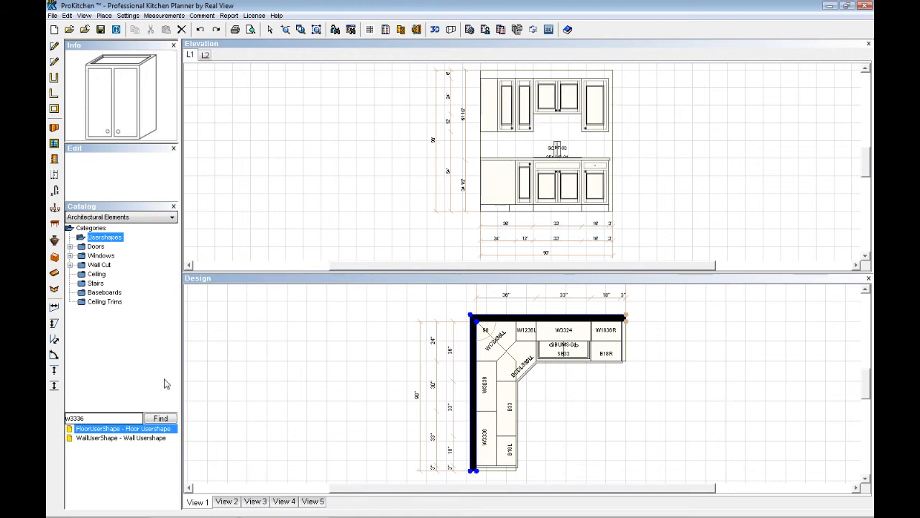
click(104, 438)
drag(103, 441, 482, 127)
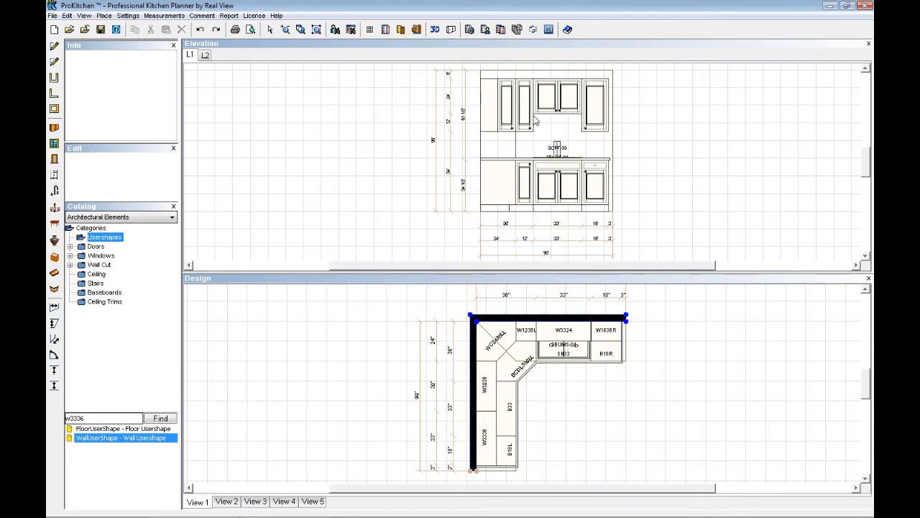
Edit the wall usershape's outline in L1, stretching its side edge to the cabinet run's end and lowering its top edge to the wall cabinets' underside
right_click(501, 149)
mouse_move(530, 165)
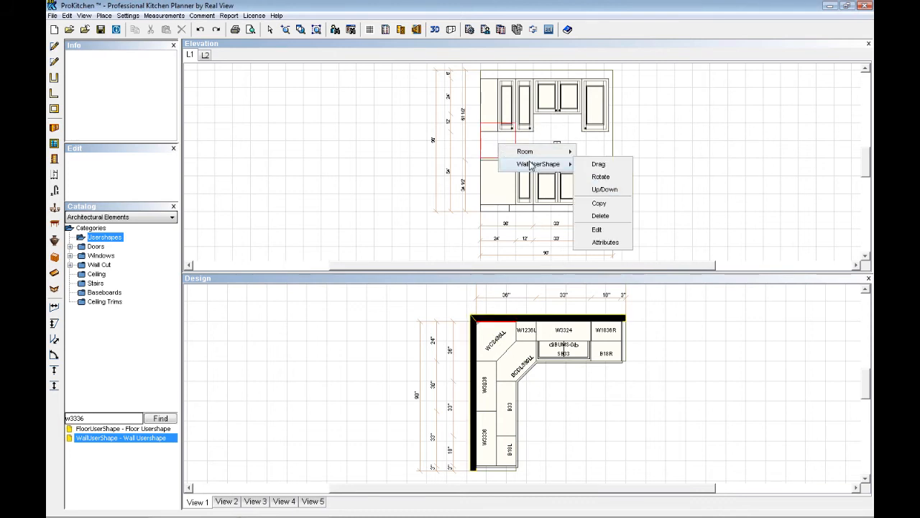
click(597, 229)
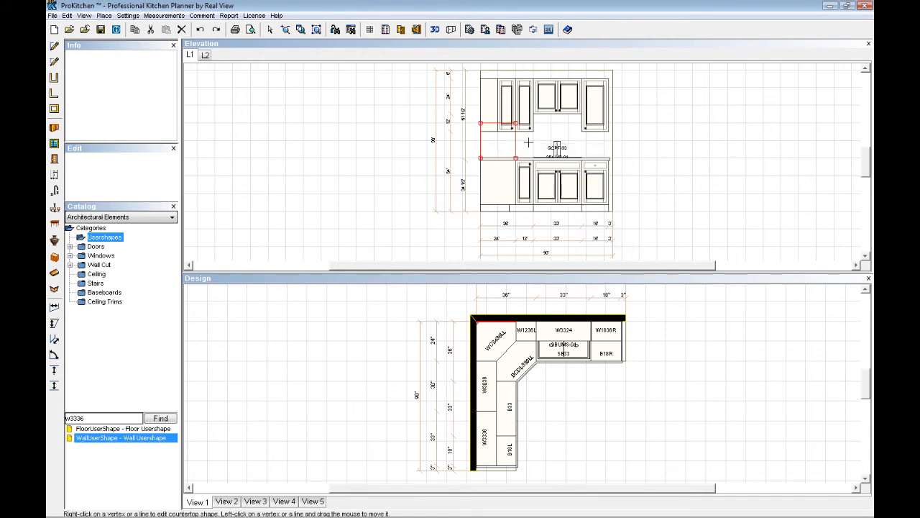
click(515, 139)
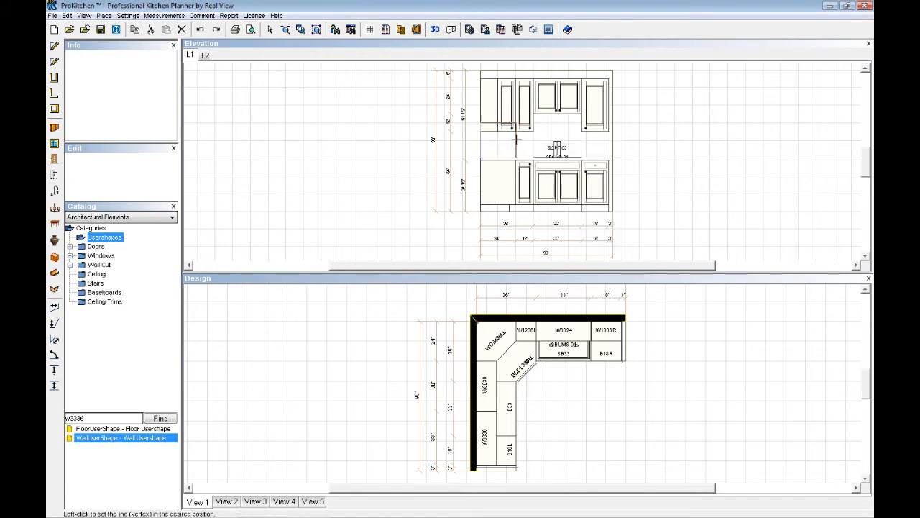
click(609, 139)
click(549, 123)
click(549, 131)
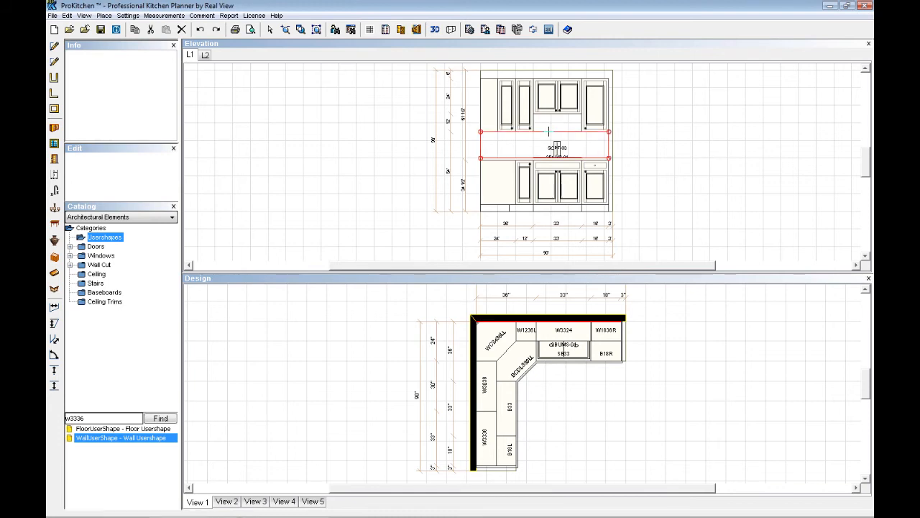
Add points on the backsplash usershape's top edge at both sides of the short W3324 wall cabinet
right_click(549, 131)
click(571, 165)
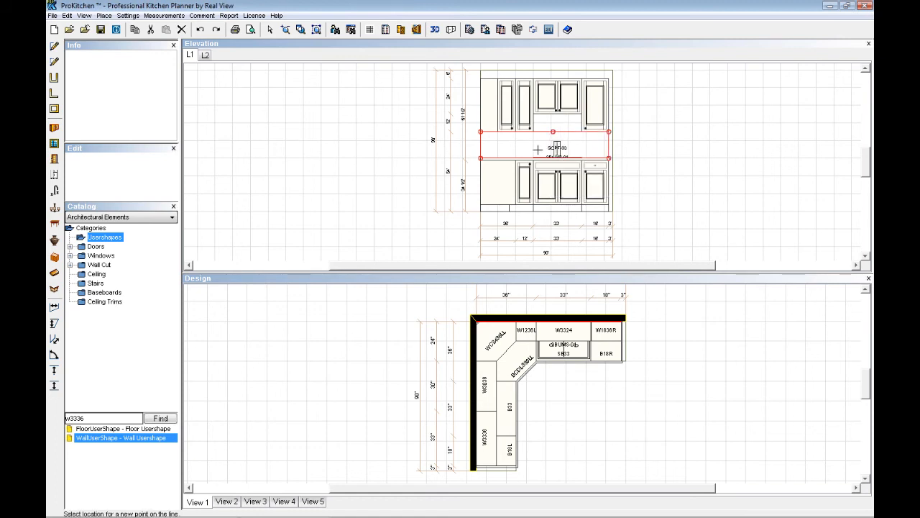
right_click(546, 131)
click(574, 165)
right_click(555, 133)
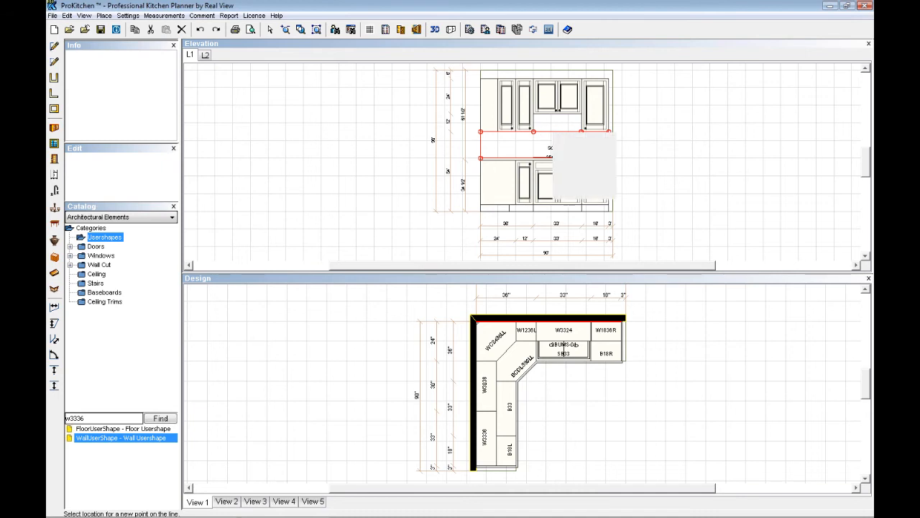
click(574, 164)
right_click(554, 132)
click(574, 165)
Raise the top segment between the added points to the underside of W3324 and align its vertical edge with the cabinet's side
click(555, 131)
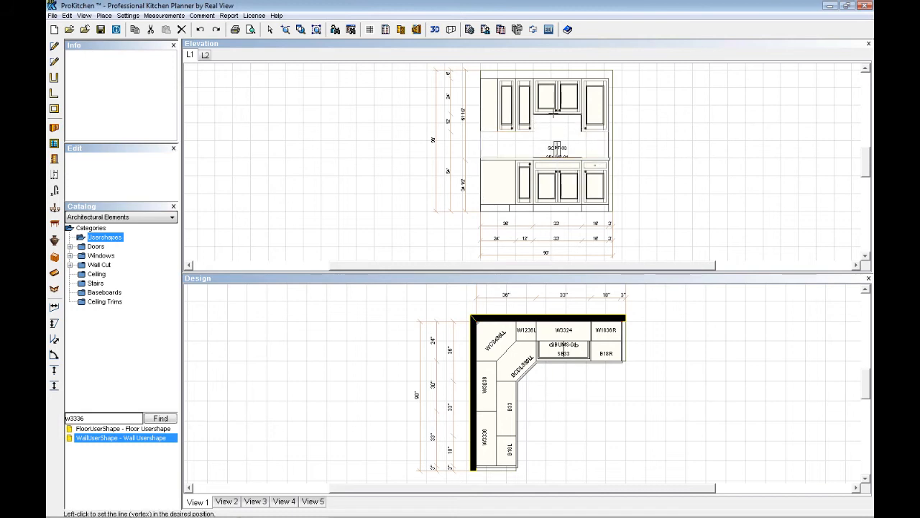
click(556, 113)
click(580, 122)
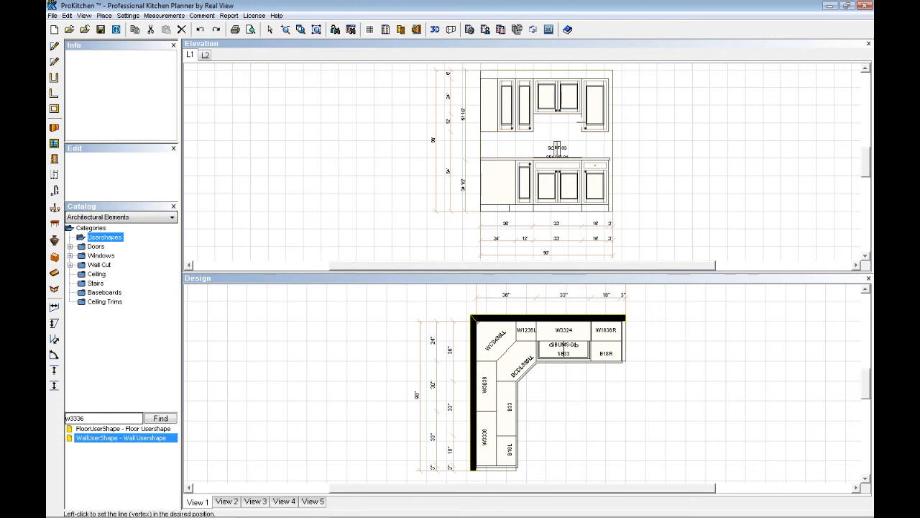
click(582, 122)
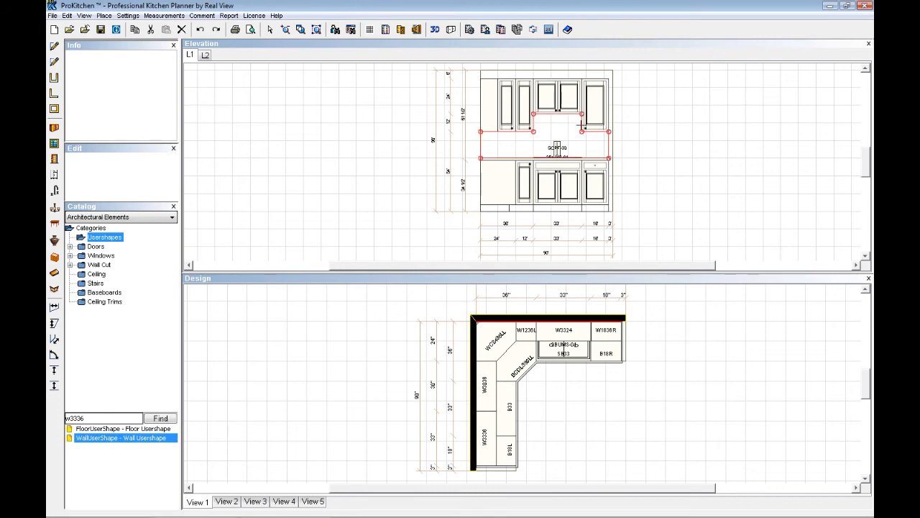
click(270, 29)
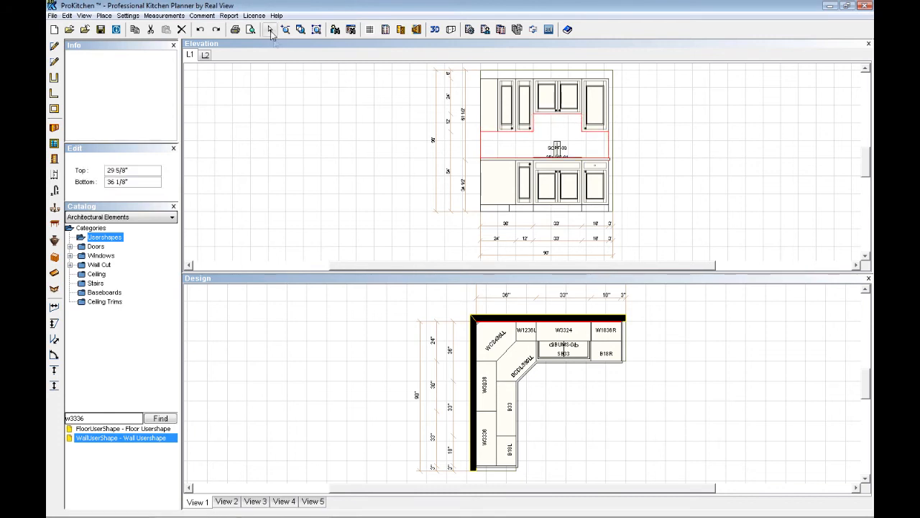
Give the backsplash usershape in L1 the non-wood wallcovering texture Tile #263
double_click(567, 128)
click(491, 209)
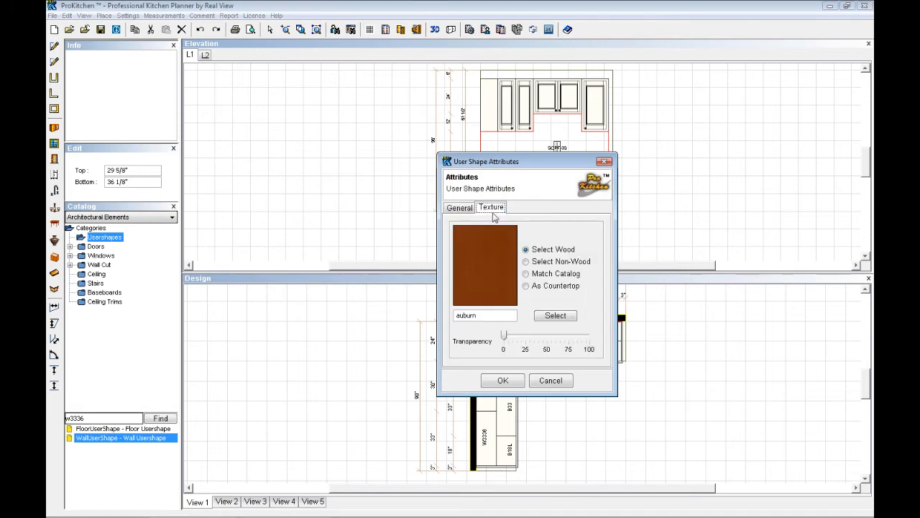
click(561, 262)
click(557, 318)
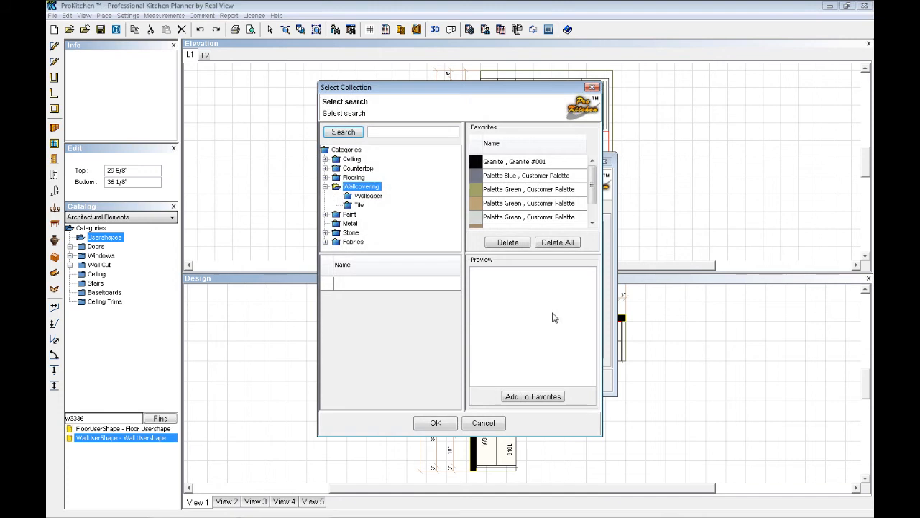
click(361, 205)
drag(456, 290, 455, 410)
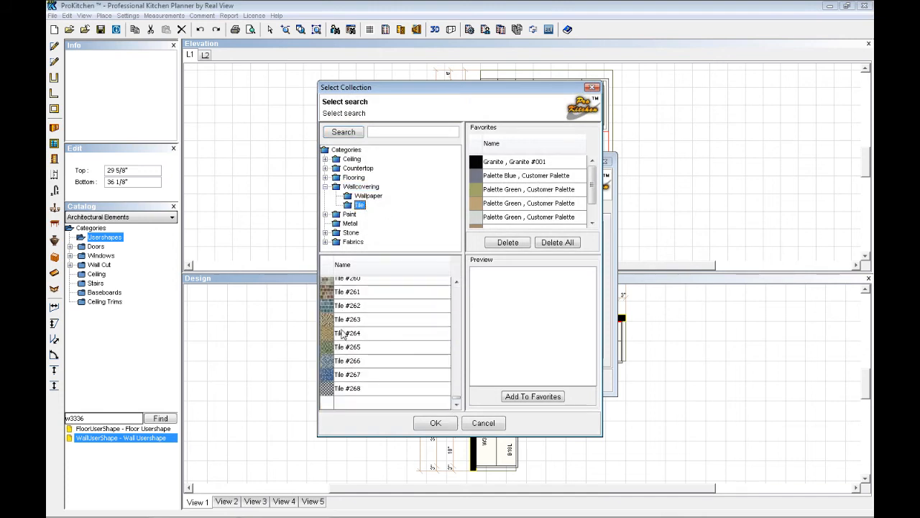
click(350, 335)
click(350, 319)
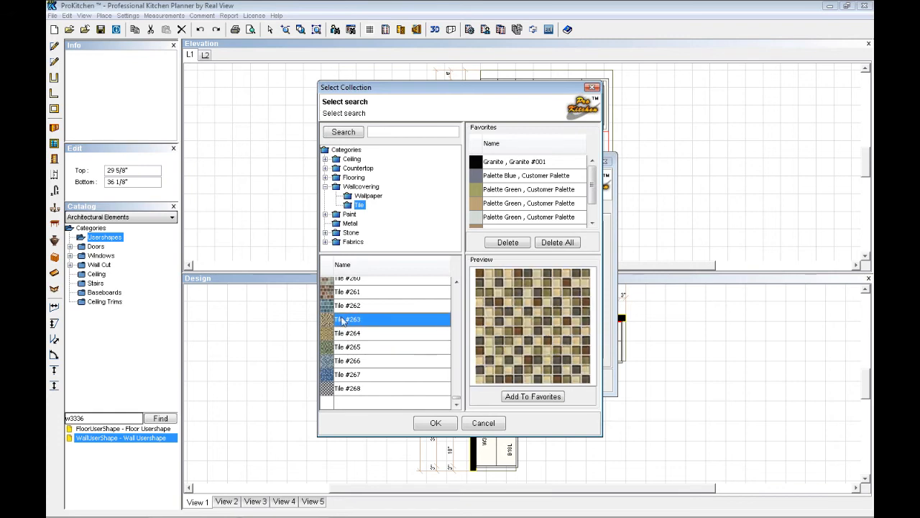
double_click(349, 320)
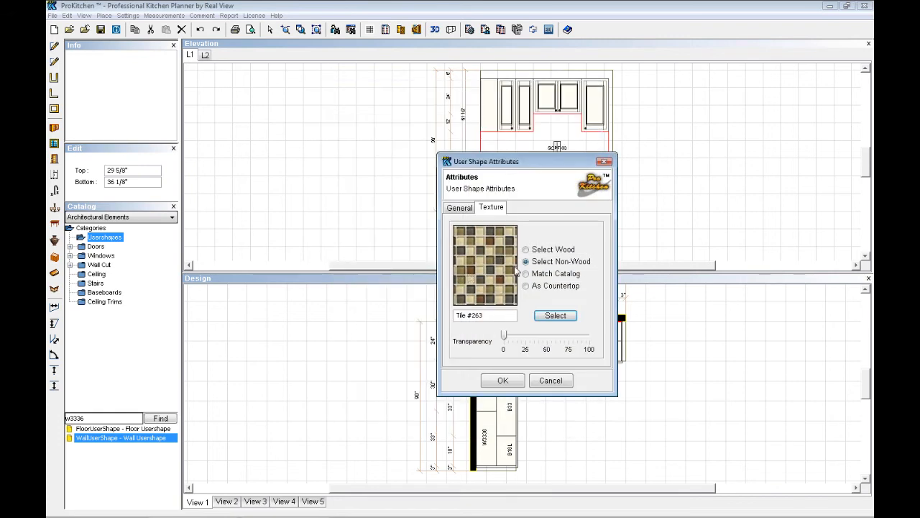
click(504, 380)
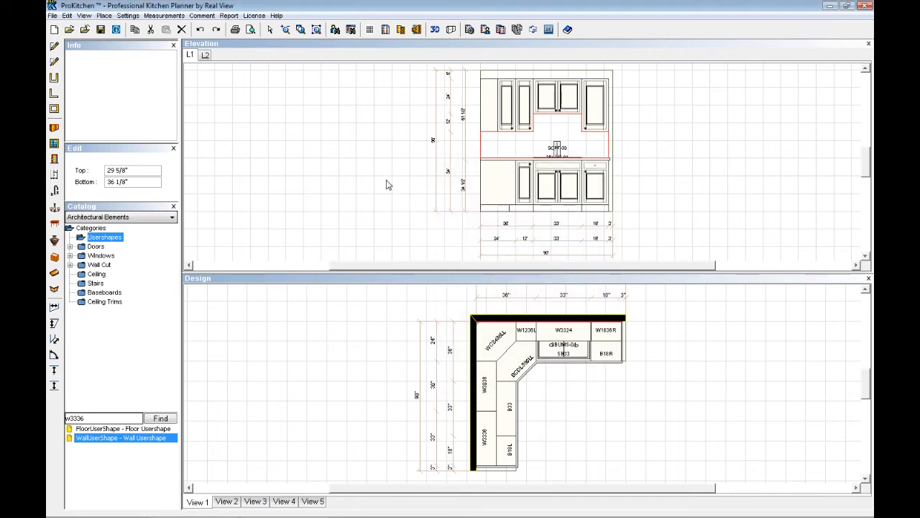
Place a wall usershape at the corner in elevation L2 and stretch its side edge to the far end of the cabinet run
click(206, 56)
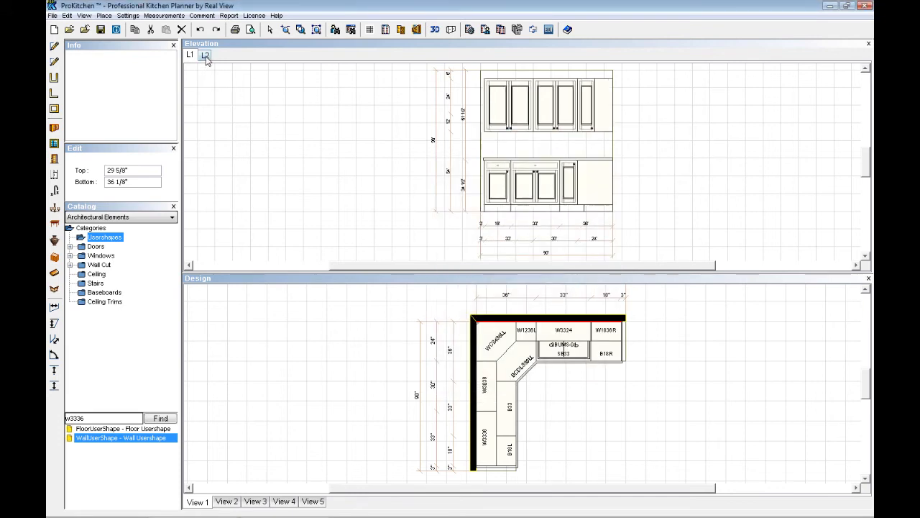
drag(96, 445, 579, 130)
right_click(588, 147)
mouse_move(619, 159)
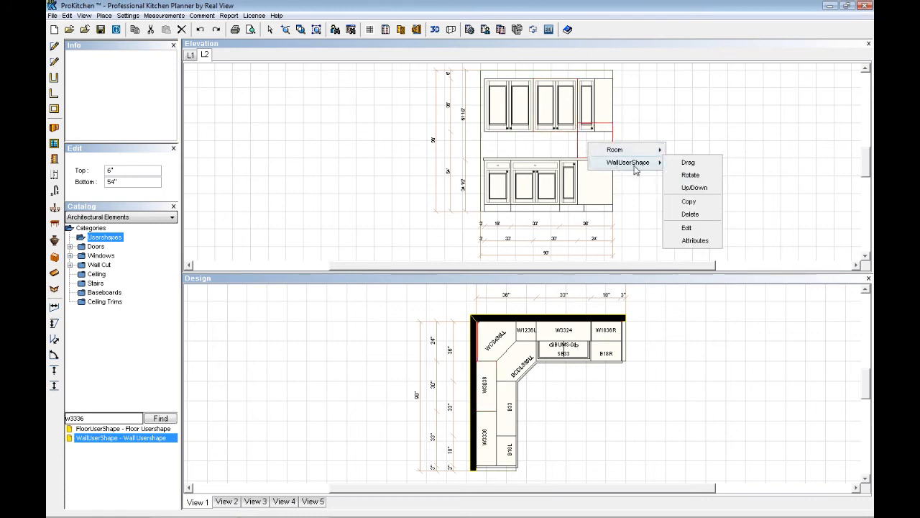
click(695, 230)
click(577, 141)
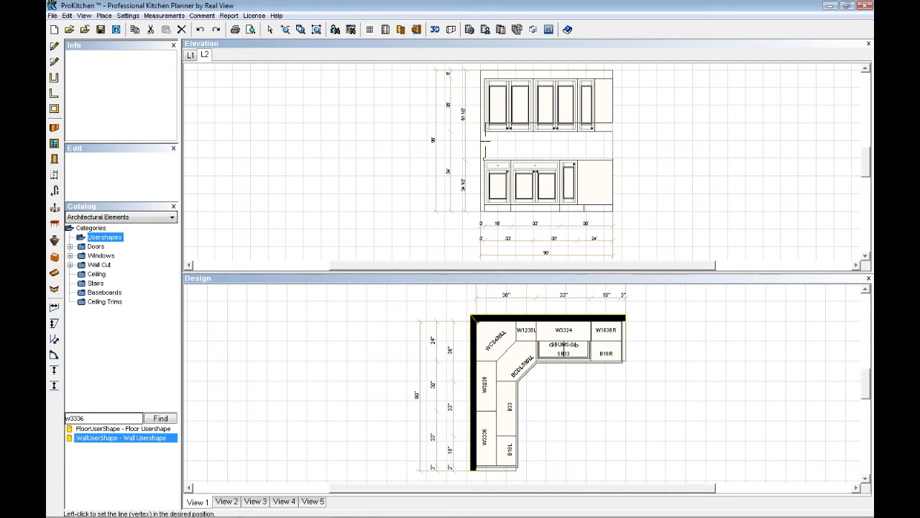
click(484, 141)
Lower the top edge of the L2 wall usershape to the underside of the wall cabinets and finish editing its outline
click(542, 123)
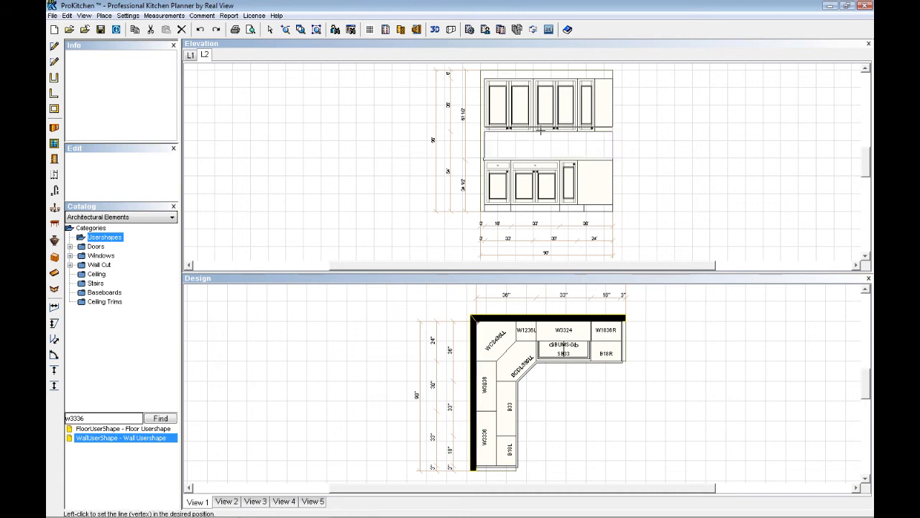
click(540, 132)
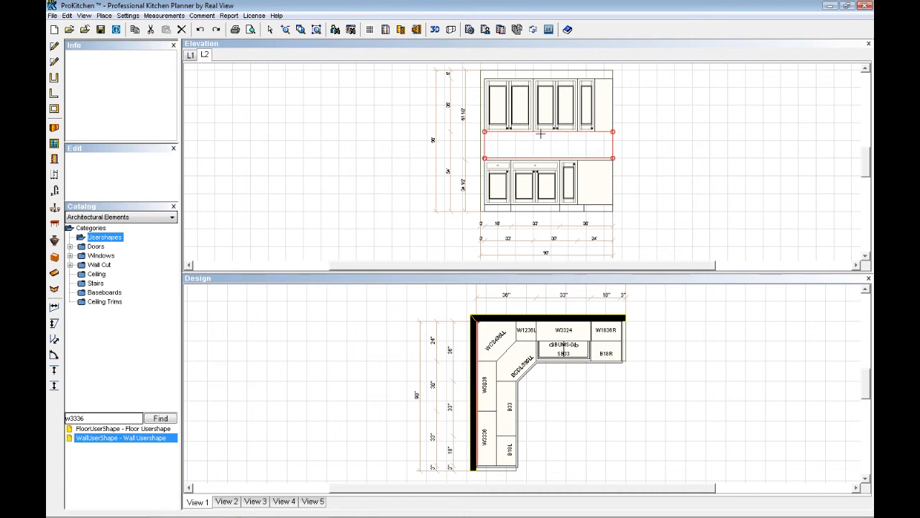
click(270, 30)
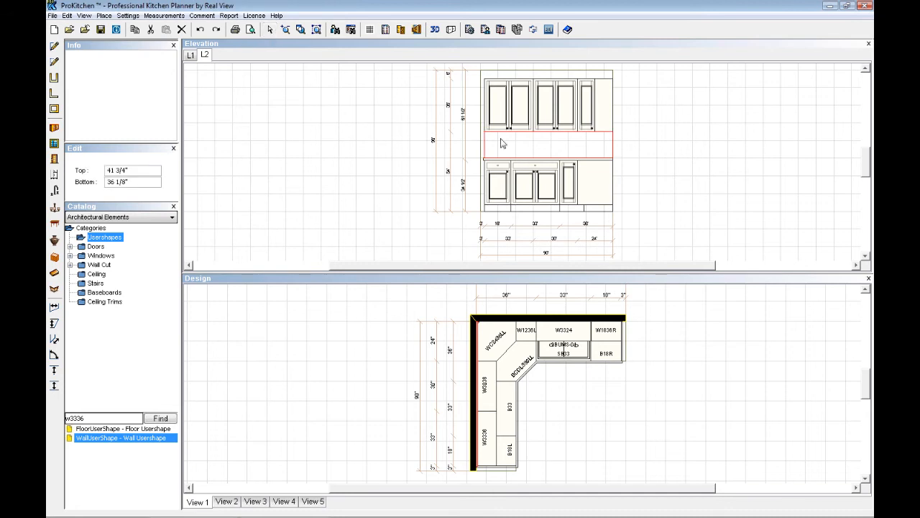
Give the backsplash usershape in elevation L2 the non-wood wallcovering texture Tile #263, matching the adjoining backsplash
double_click(532, 148)
click(491, 208)
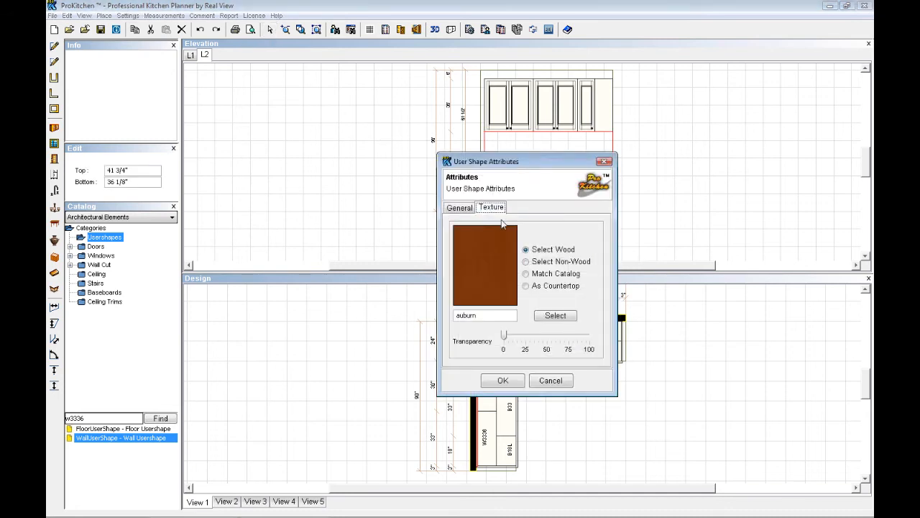
click(557, 262)
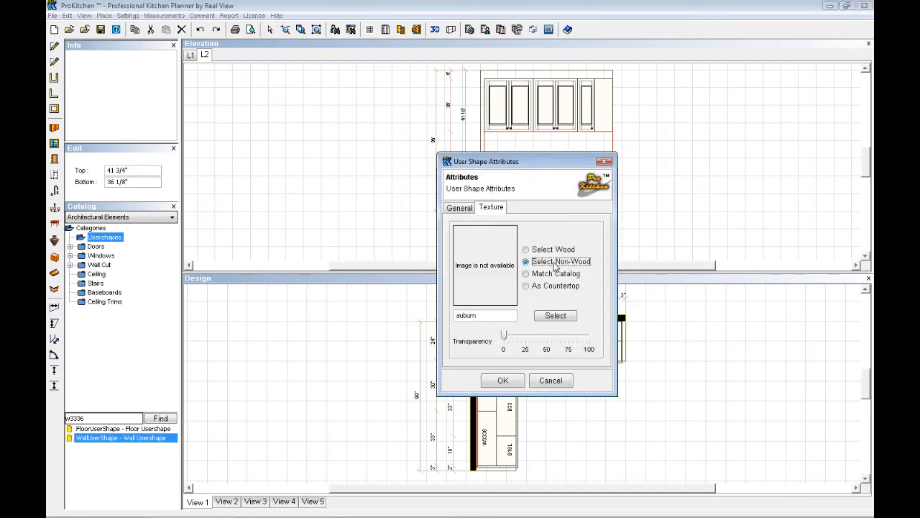
click(557, 317)
click(359, 205)
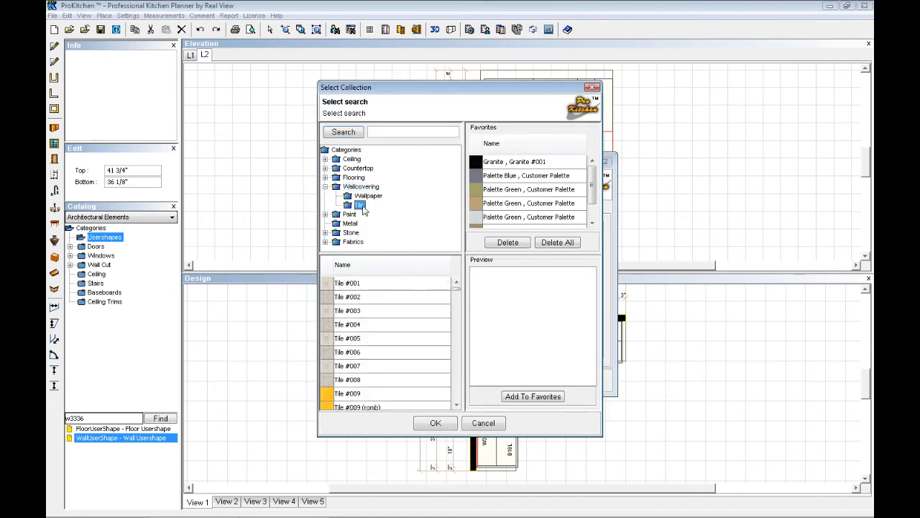
drag(457, 289, 457, 405)
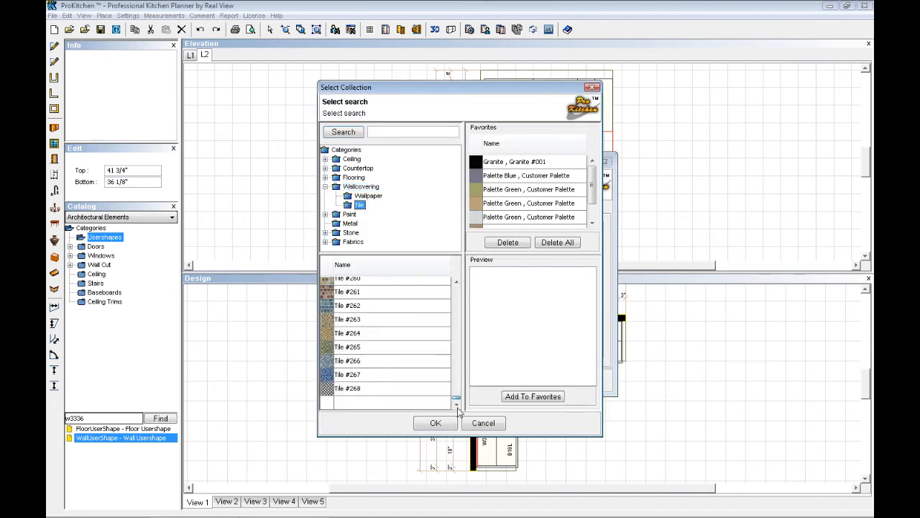
click(349, 324)
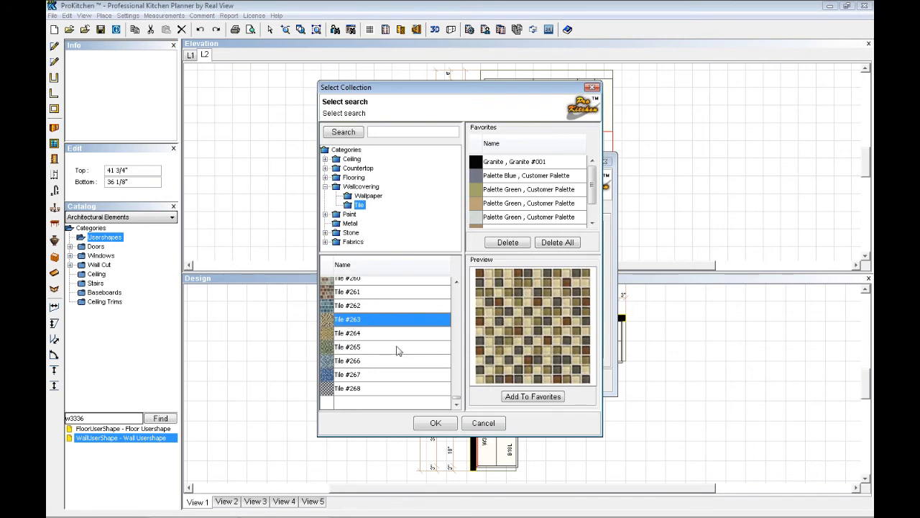
double_click(368, 321)
click(502, 380)
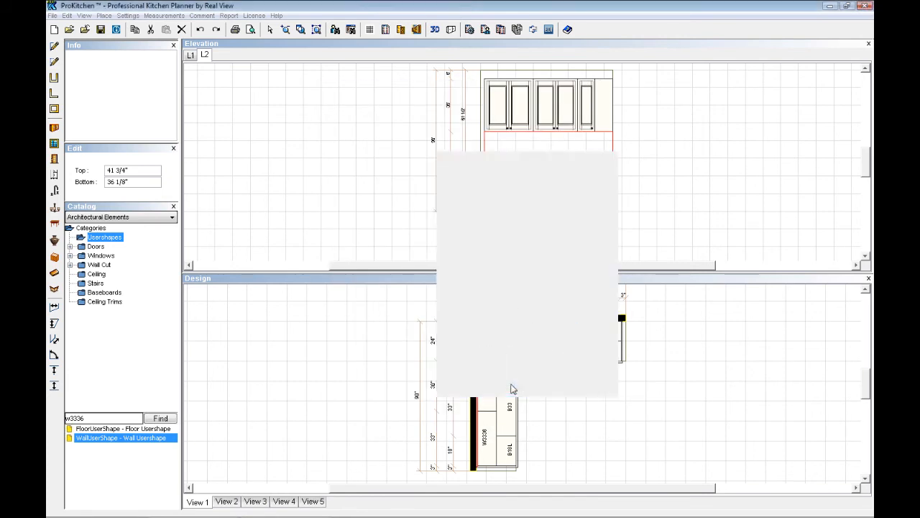
click(191, 55)
click(205, 56)
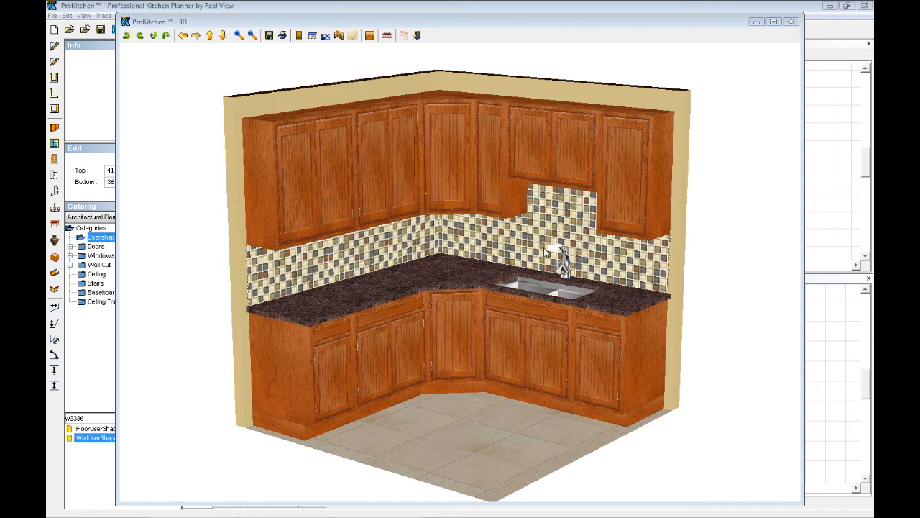
mouse_move(518, 257)
mouse_down()
mouse_move(449, 269)
mouse_move(487, 209)
mouse_up()
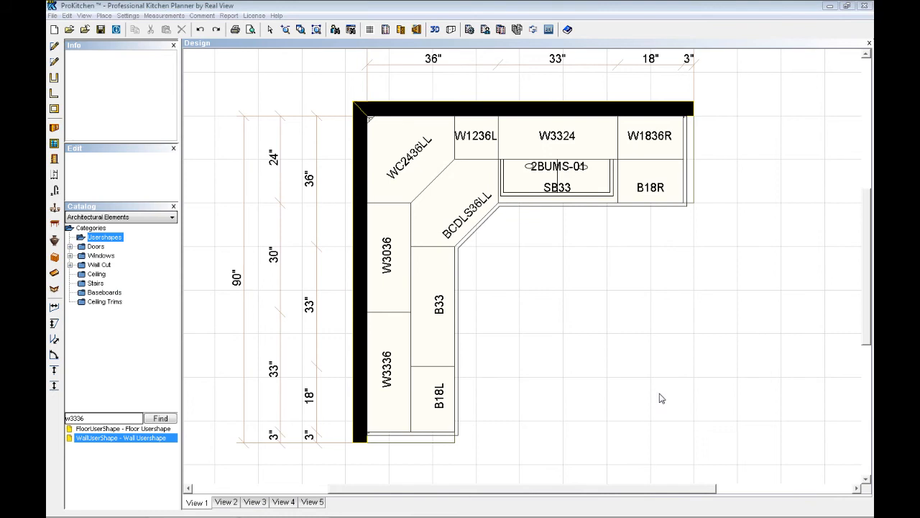
Place a floor usershape in the open floor area and make it a post 6" wide, 6" deep and 96" high
click(99, 430)
drag(107, 431, 600, 387)
click(590, 342)
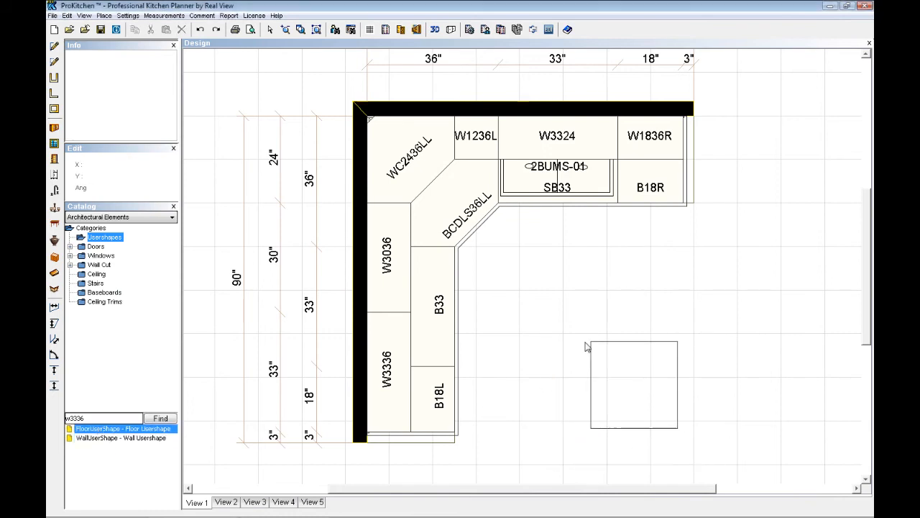
double_click(635, 388)
drag(510, 246, 525, 246)
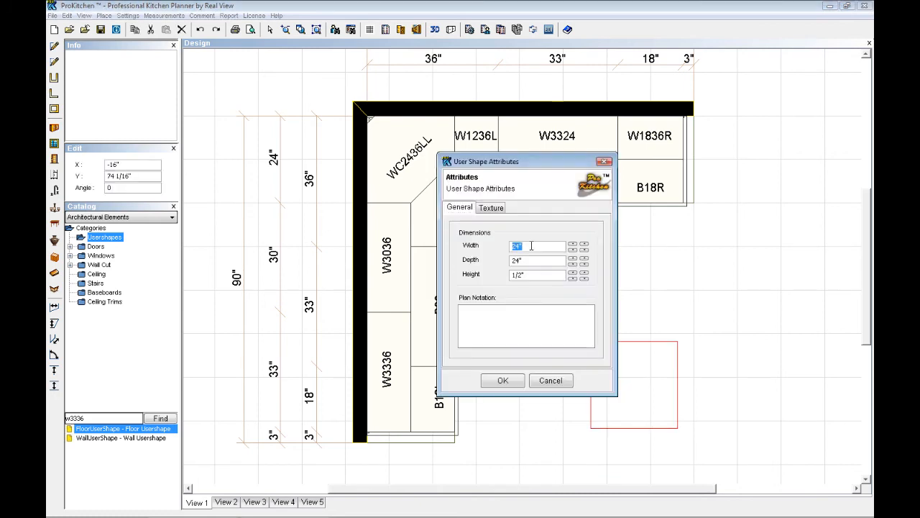
key(Tab)
text(6)
key(Tab)
text(9)
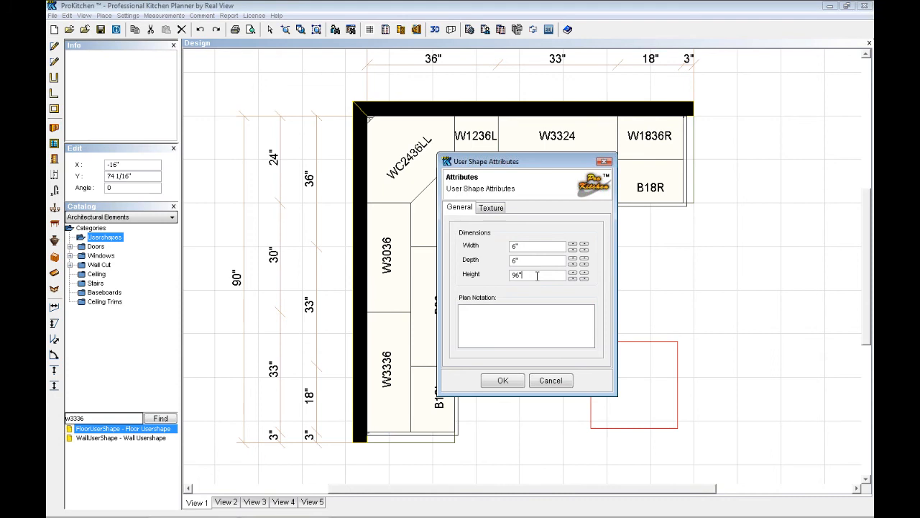
Give the post usershape the Hickory wood texture in autumn finish and apply its attributes
click(491, 208)
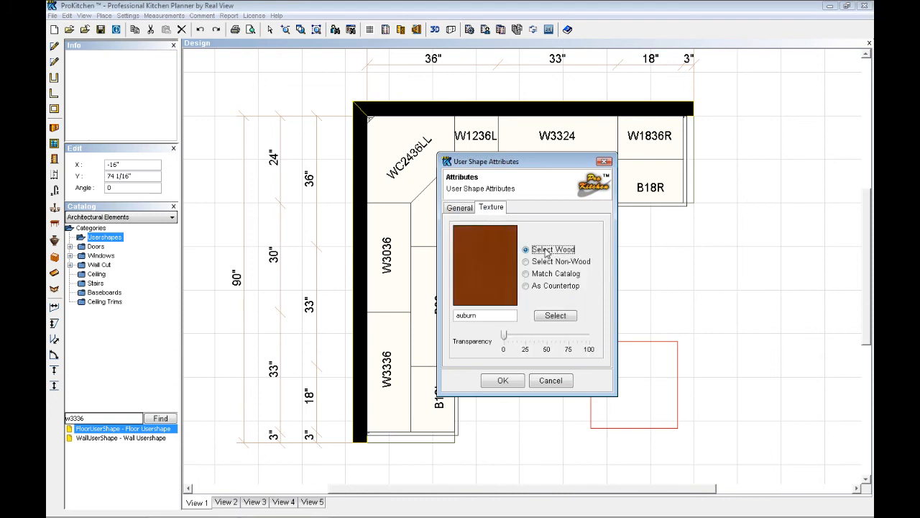
click(556, 316)
click(560, 320)
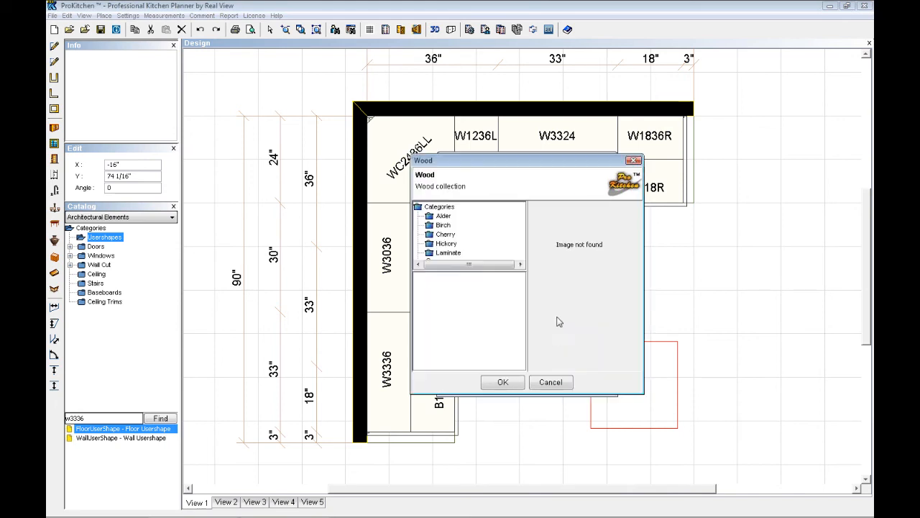
click(447, 242)
click(431, 287)
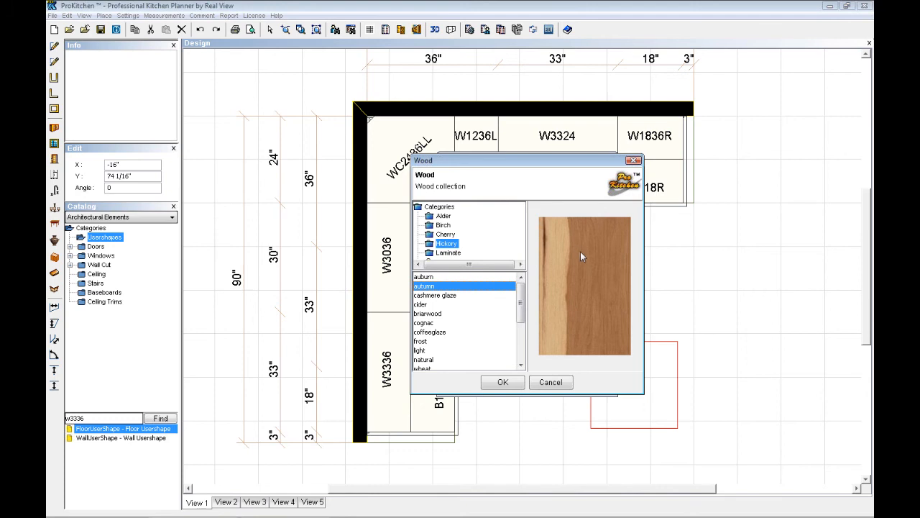
click(502, 381)
click(506, 383)
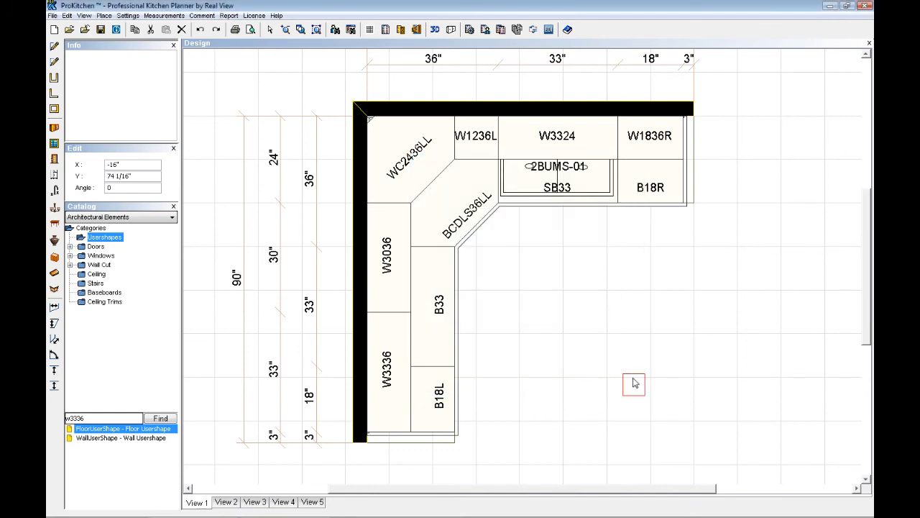
Move the post usershape toward the open corner of the plan, diagonally opposite the corner cabinets
right_click(635, 386)
mouse_move(657, 404)
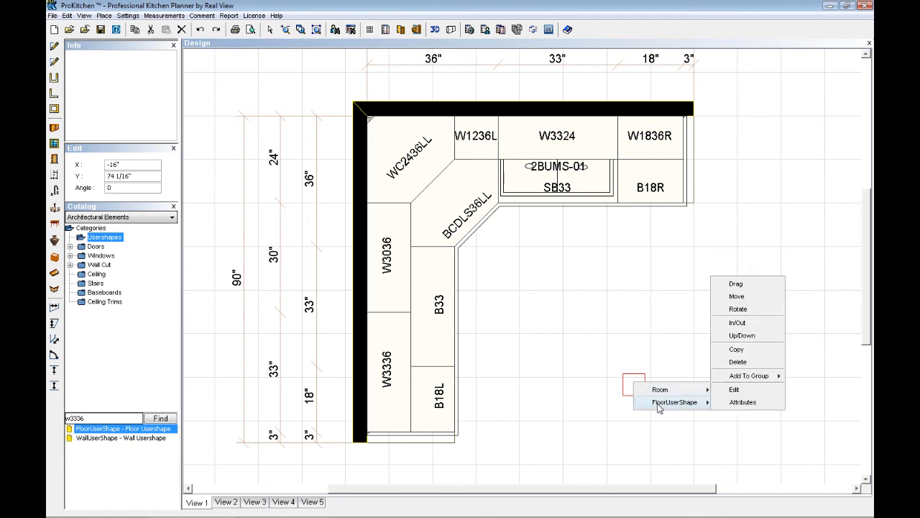
click(791, 407)
right_click(634, 386)
mouse_move(659, 406)
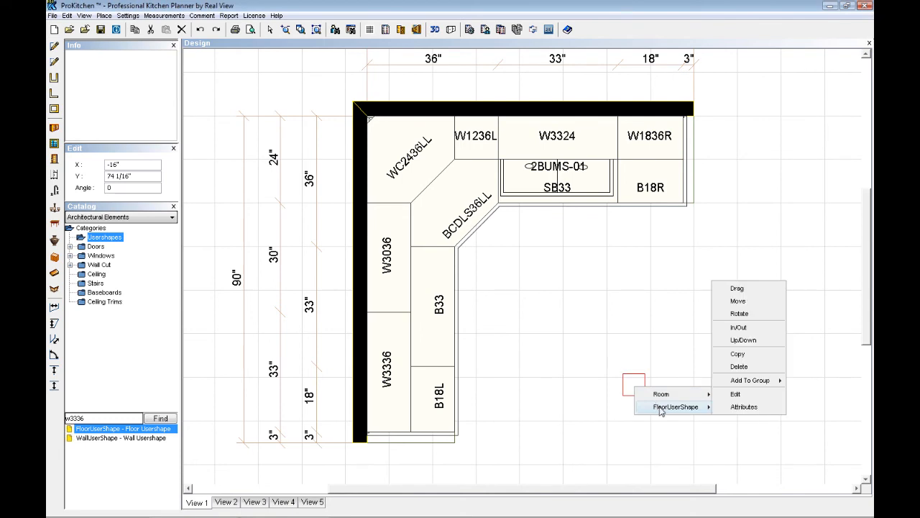
click(746, 300)
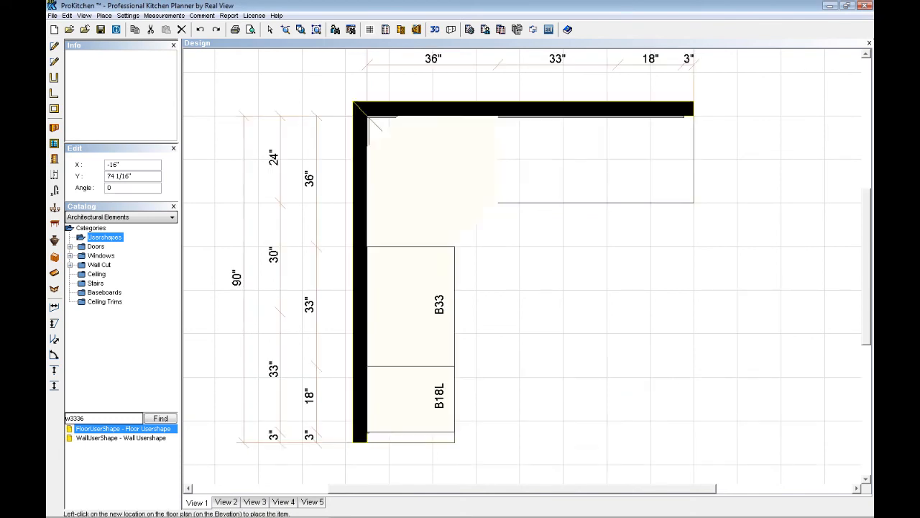
click(682, 425)
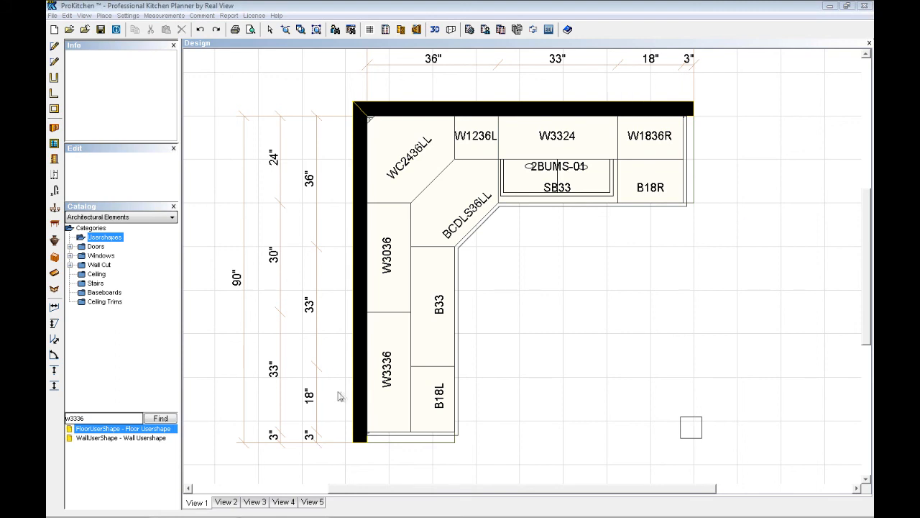
Place a second floor usershape in the open floor area and size it as a beam 6" wide, 84" deep and 6" high
drag(105, 431, 541, 293)
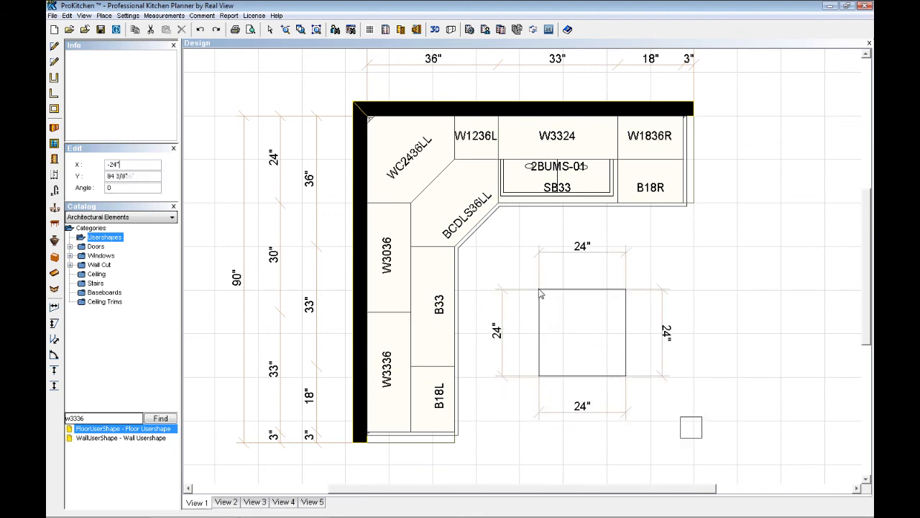
double_click(583, 335)
drag(513, 246, 535, 247)
text(6")
key(Tab)
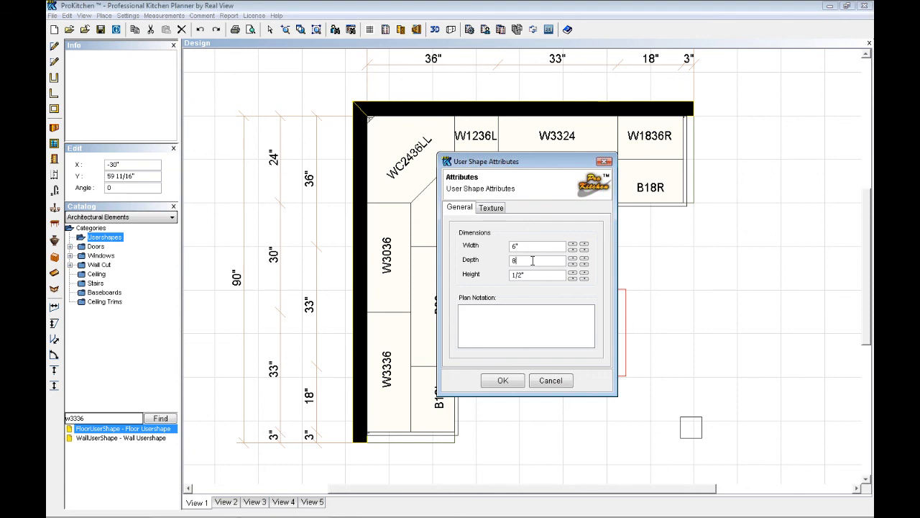
double_click(535, 275)
text(6)
Give the beam usershape the Hickory wood texture in autumn finish and apply its attributes
click(491, 208)
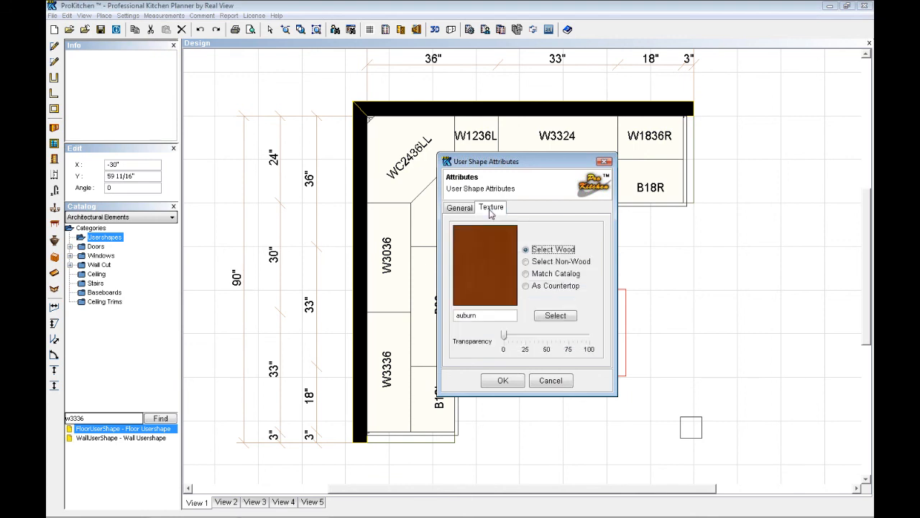
click(552, 251)
click(557, 318)
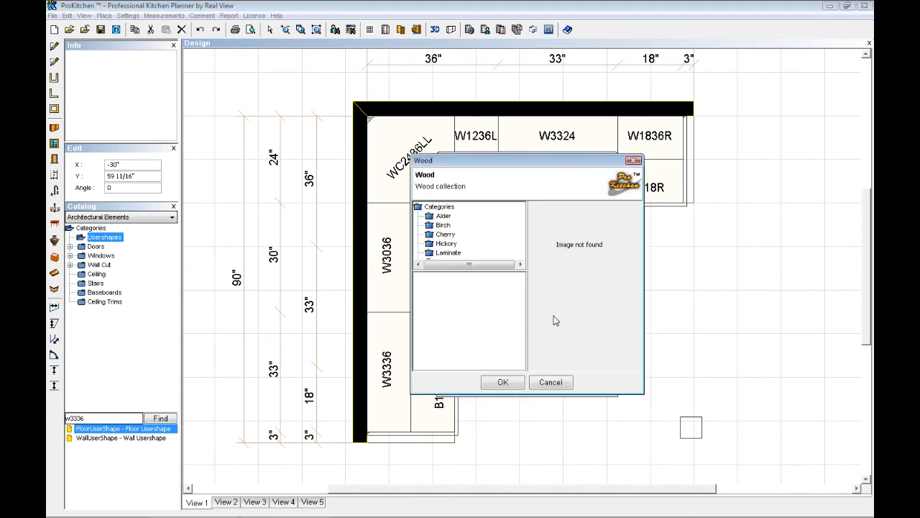
click(446, 243)
click(434, 286)
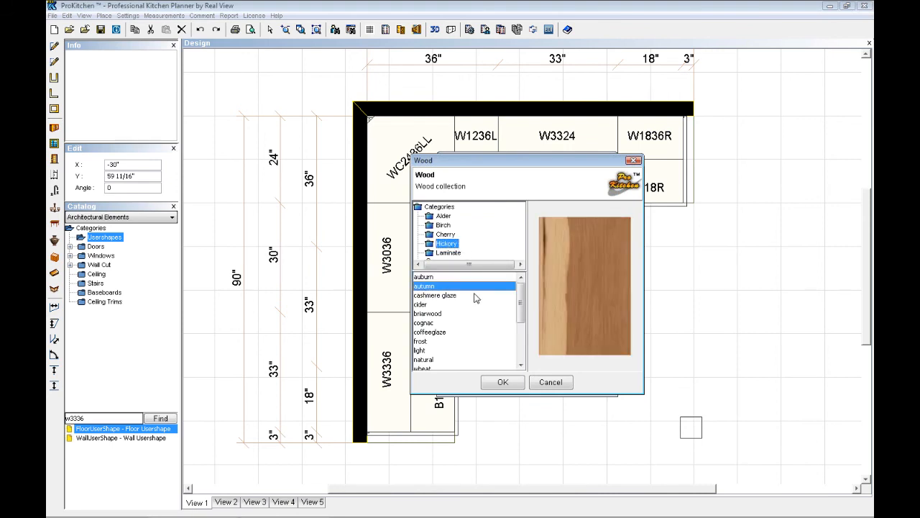
click(501, 383)
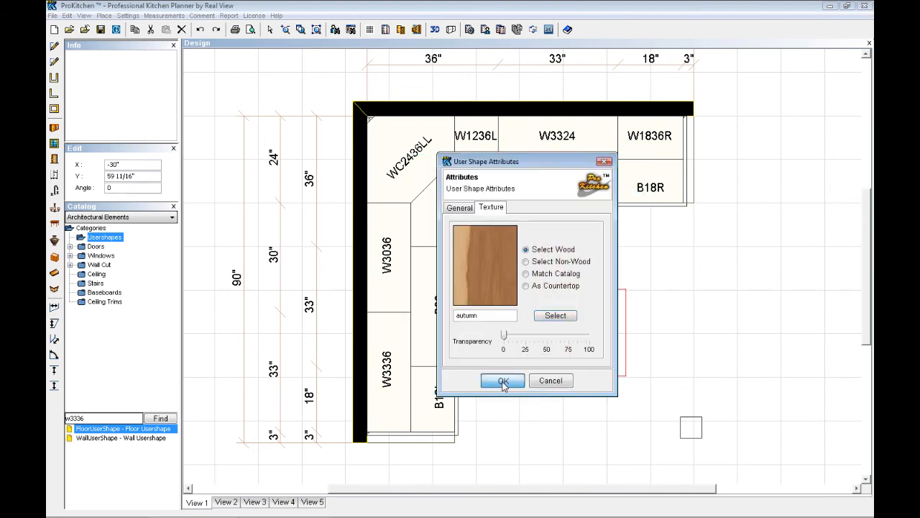
click(501, 382)
Move the beam so one end meets the sink wall and its outer side lines up with that wall's free end
right_click(583, 327)
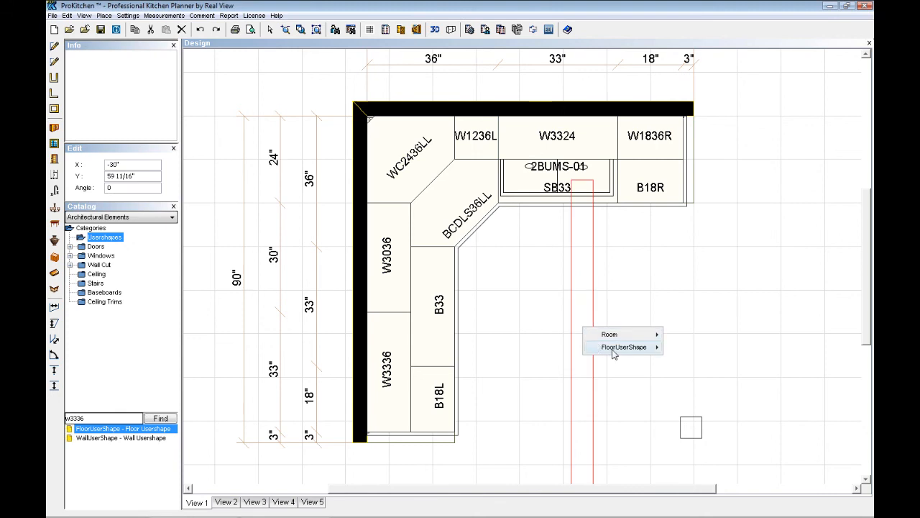
mouse_move(654, 348)
click(686, 359)
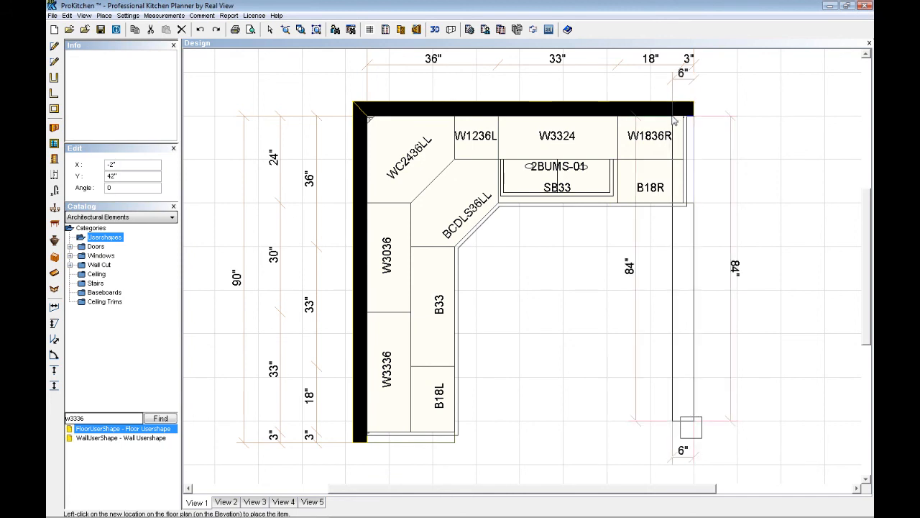
click(672, 116)
Move the post against the free end of the beam, aligned with the beam's sides
right_click(688, 435)
mouse_move(728, 460)
click(793, 352)
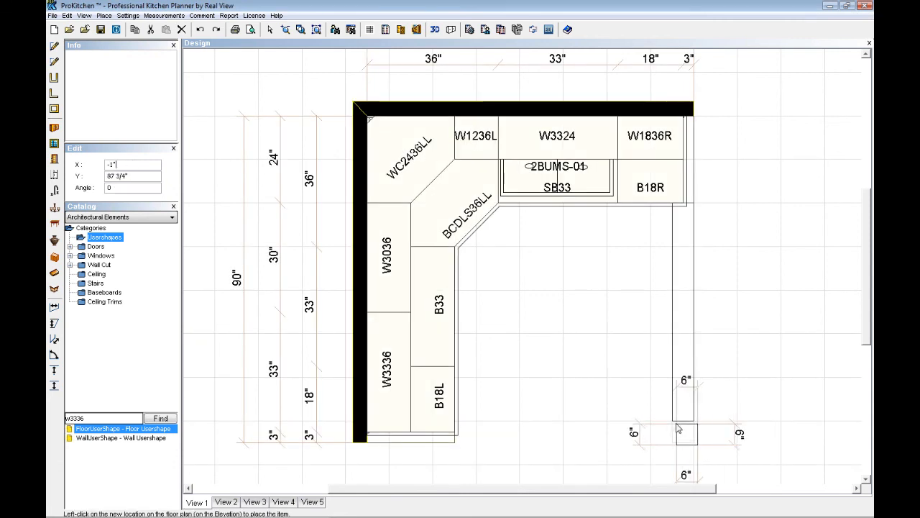
click(676, 428)
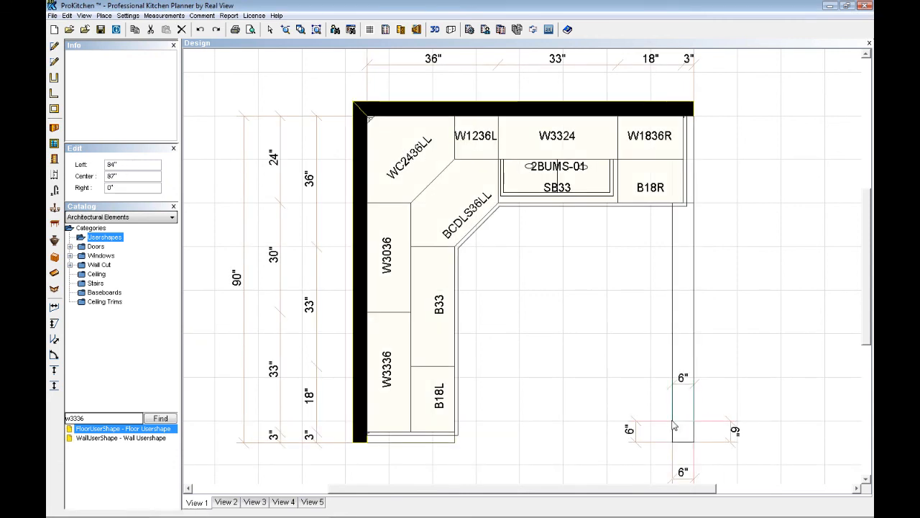
Raise the beam toward the ceiling by changing its bottom elevation
right_click(688, 348)
mouse_move(717, 366)
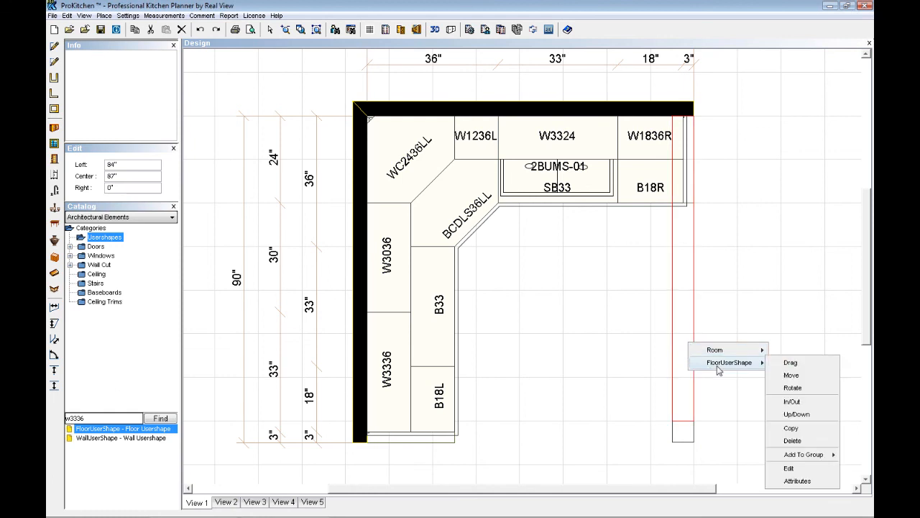
click(797, 414)
drag(119, 181, 104, 182)
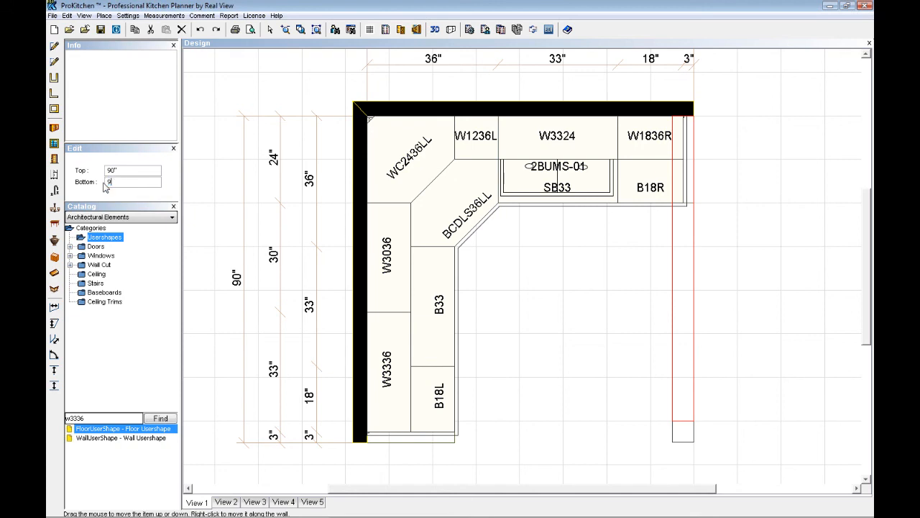
double_click(103, 182)
double_click(110, 182)
click(742, 216)
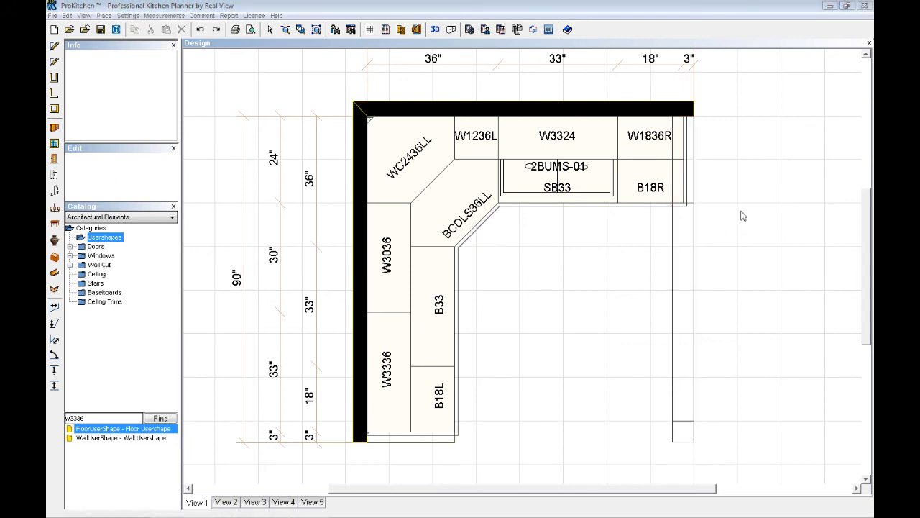
Copy the beam at a 90-degree angle and place the copy between the free end of the W3336 wall and the post
right_click(677, 283)
mouse_move(705, 307)
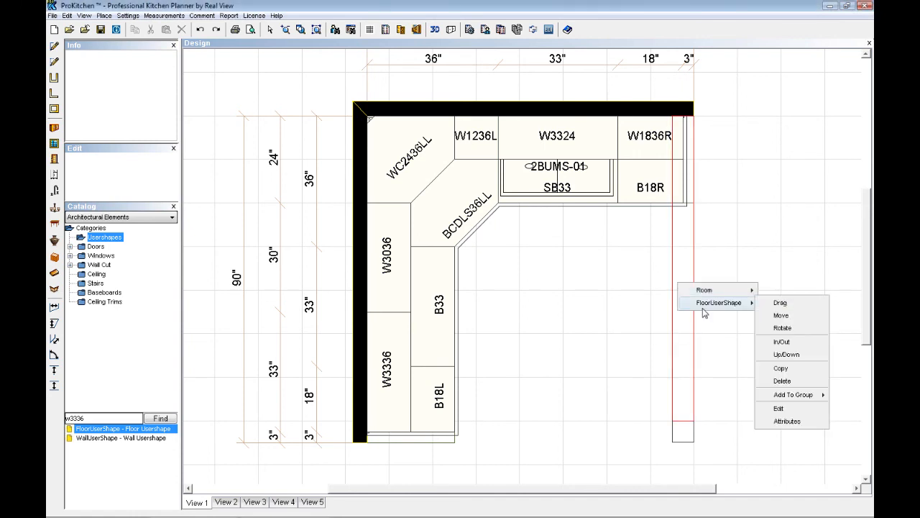
click(781, 367)
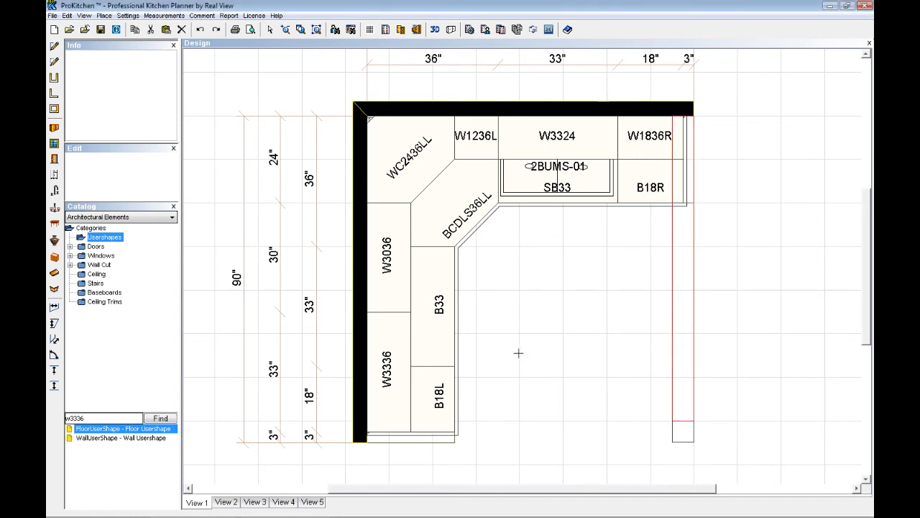
click(469, 242)
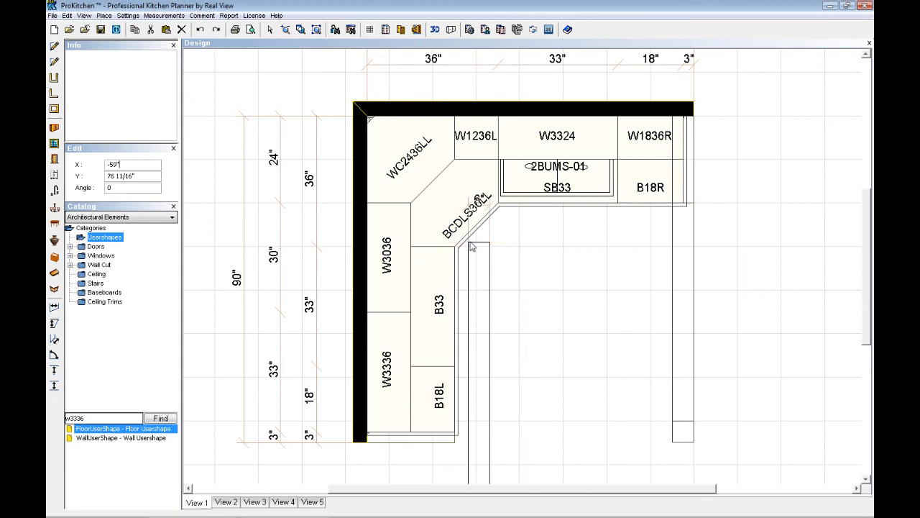
click(471, 135)
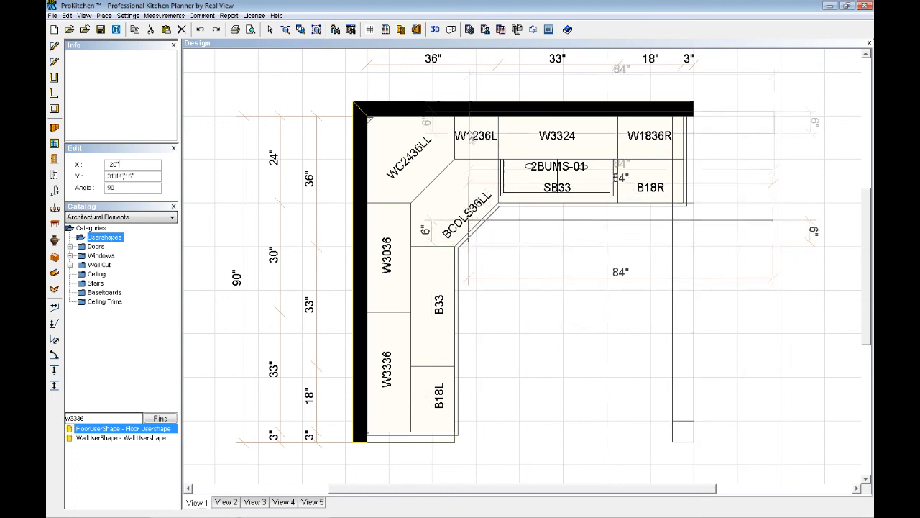
click(368, 446)
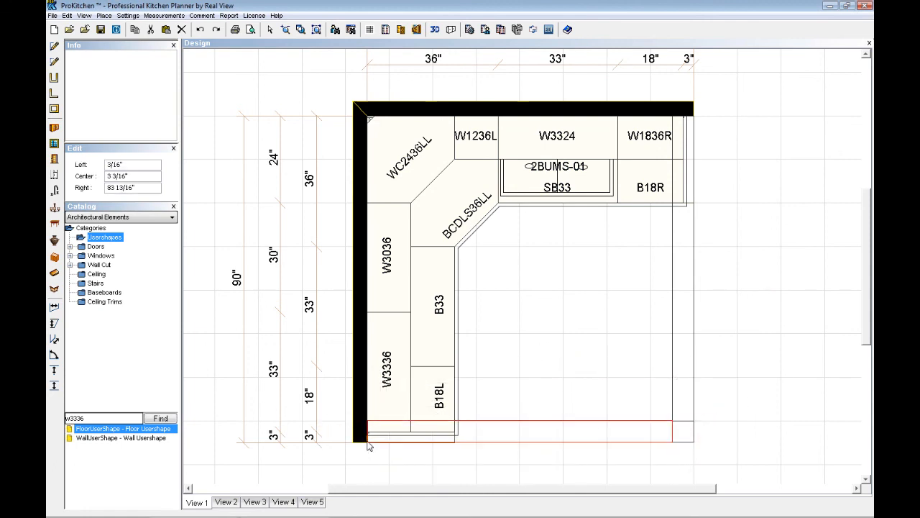